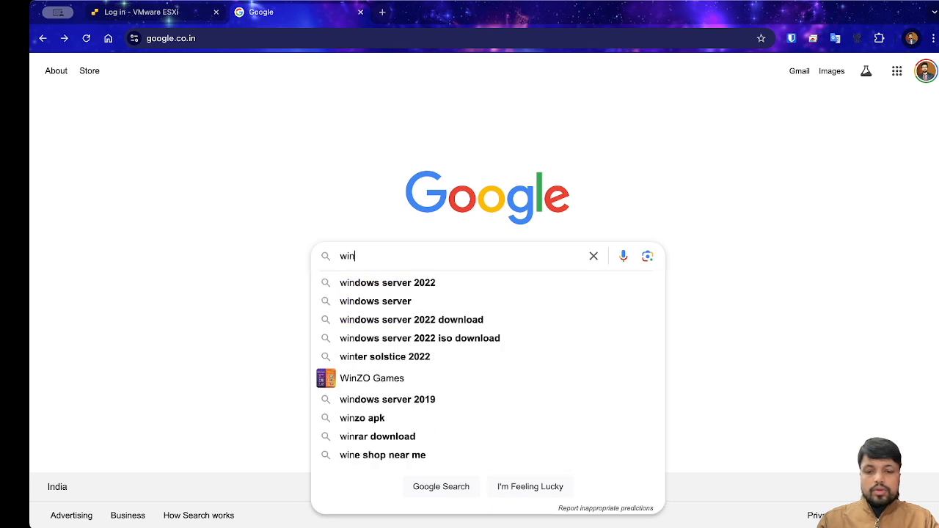
Step: Search Google for 'windows server 2022 iso file download'
type("se")
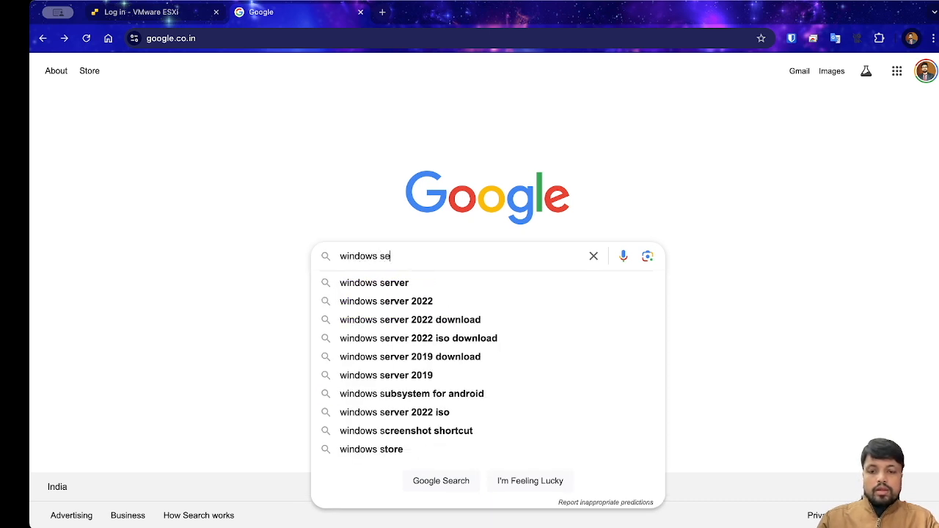
type("rver 2022")
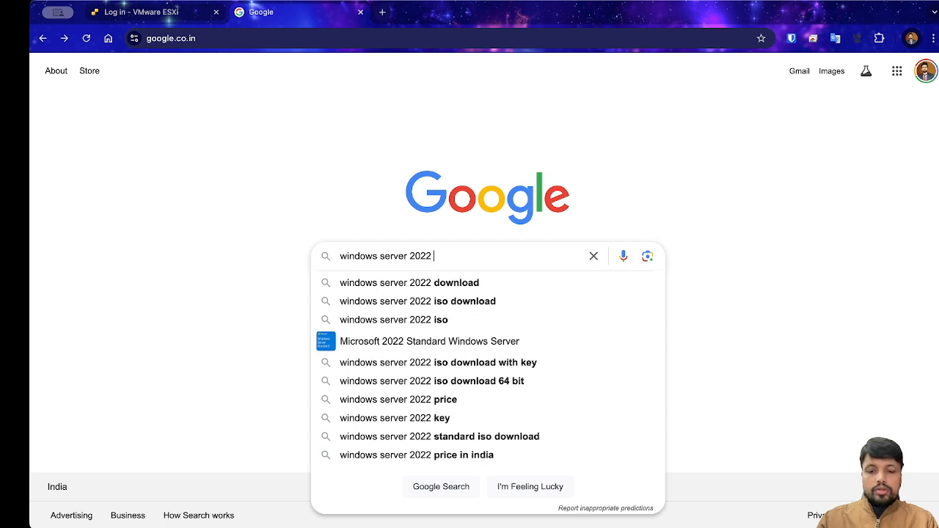
type(" iso")
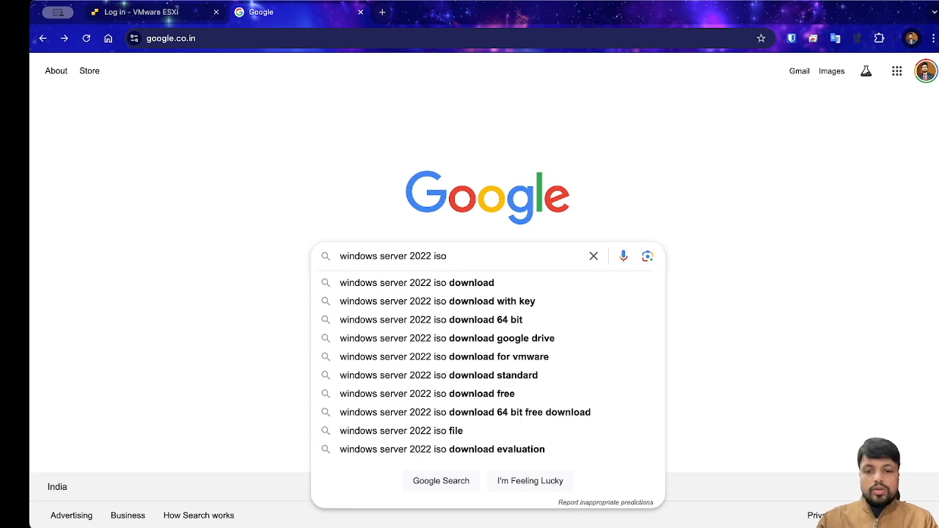
type(" file")
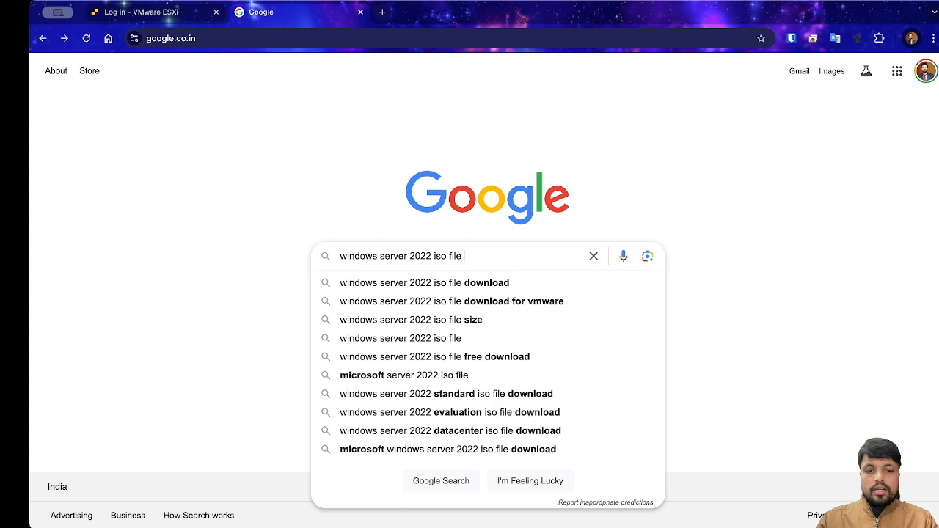
type(" that i")
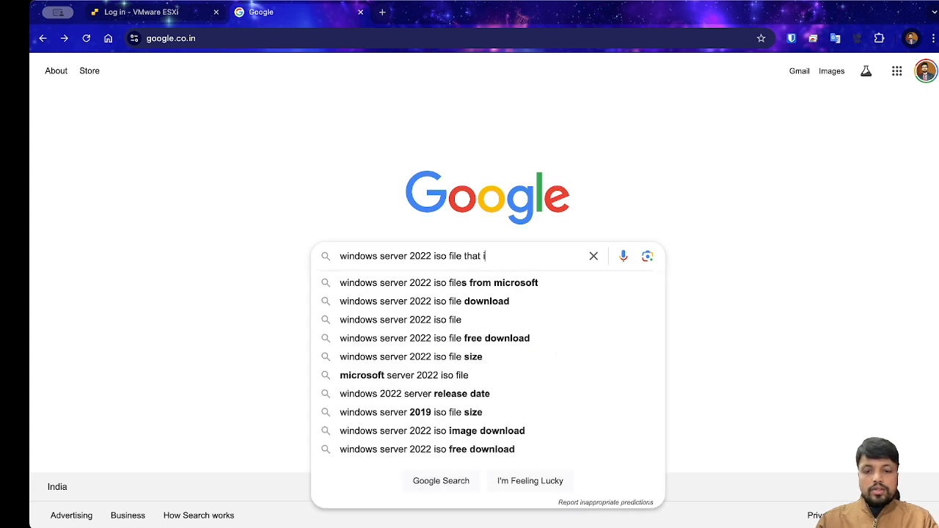
key("BackSpace")
key("BackSpace")
key("BackSpace")
key("BackSpace")
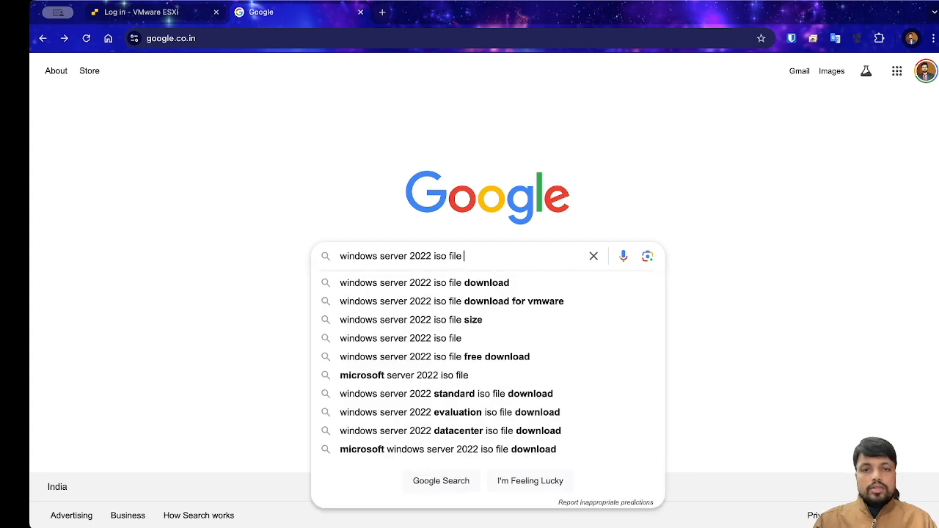
left_click(448, 286)
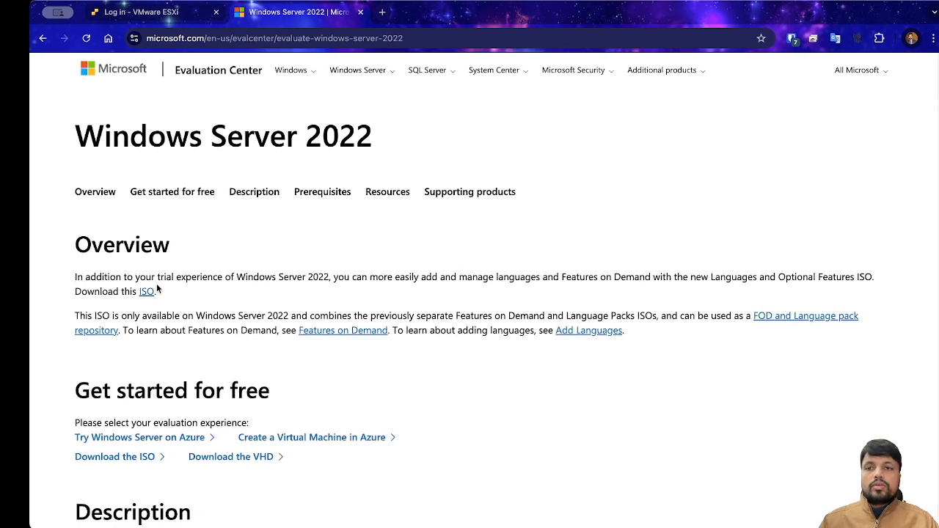
Step: Open Microsoft's Windows Server 2022 ISO registration form, review it, then return to the ESXi login tab
scroll(203, 378, "down", 2)
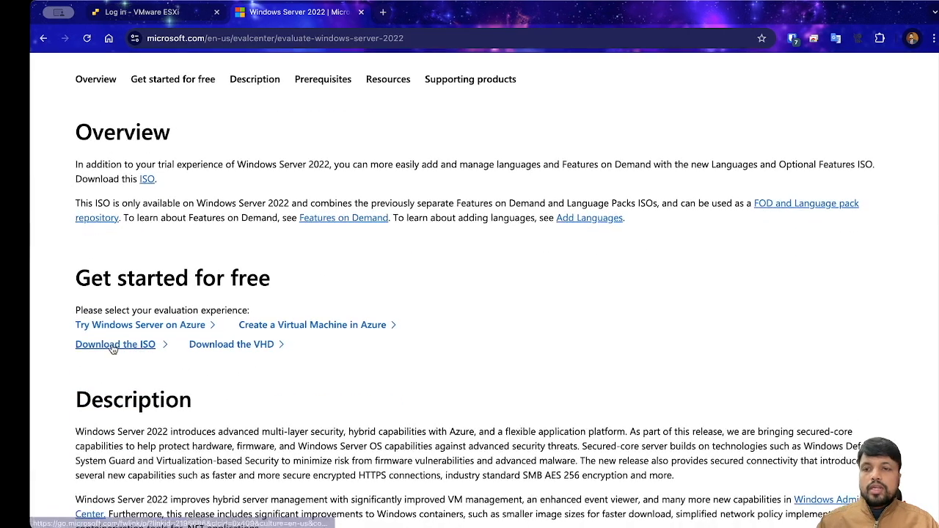
left_click(115, 345)
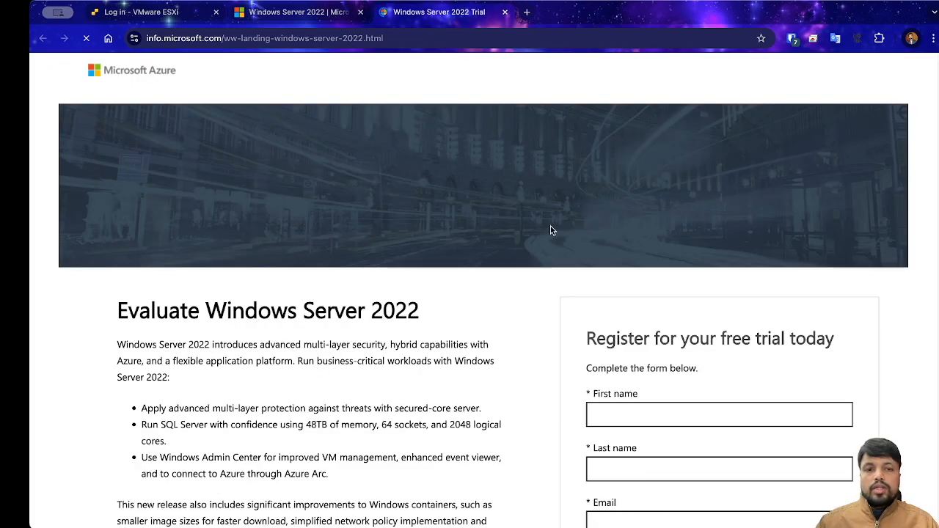
scroll(747, 303, "down", 4)
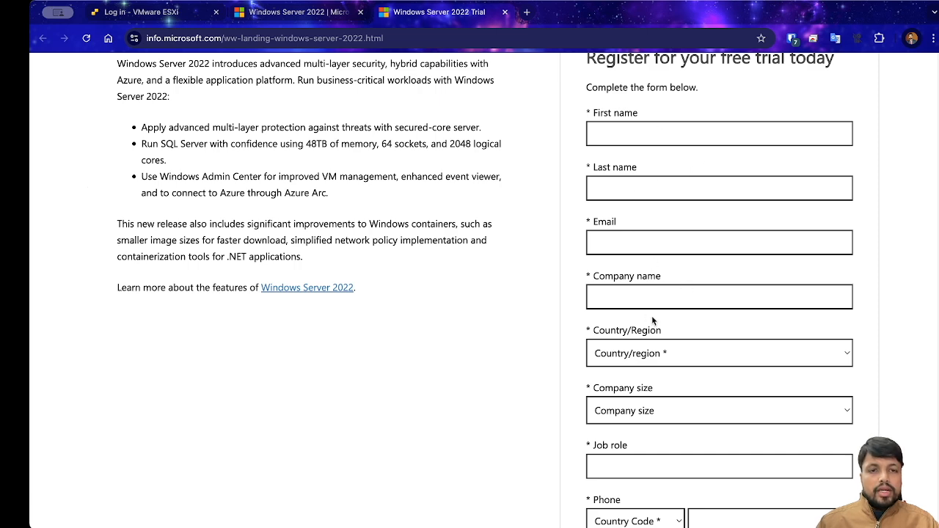
scroll(686, 367, "down", 1)
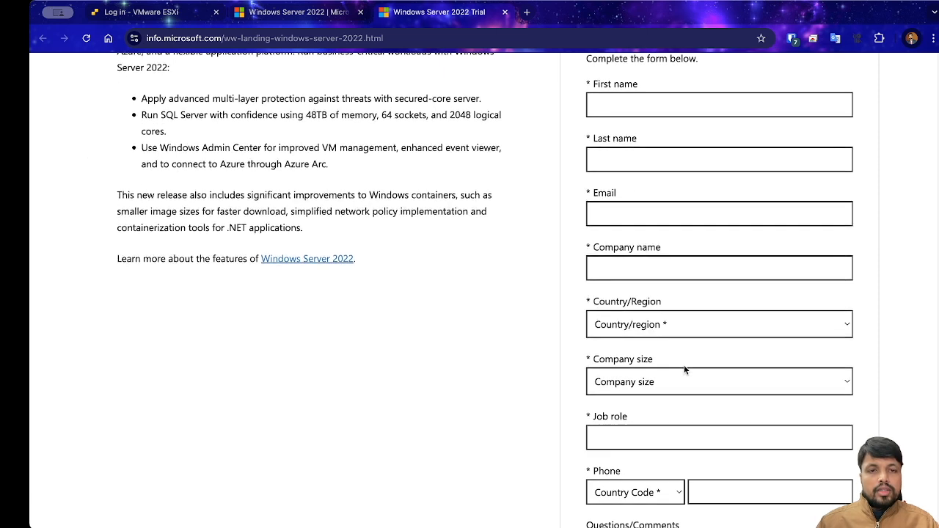
scroll(687, 369, "down", 3)
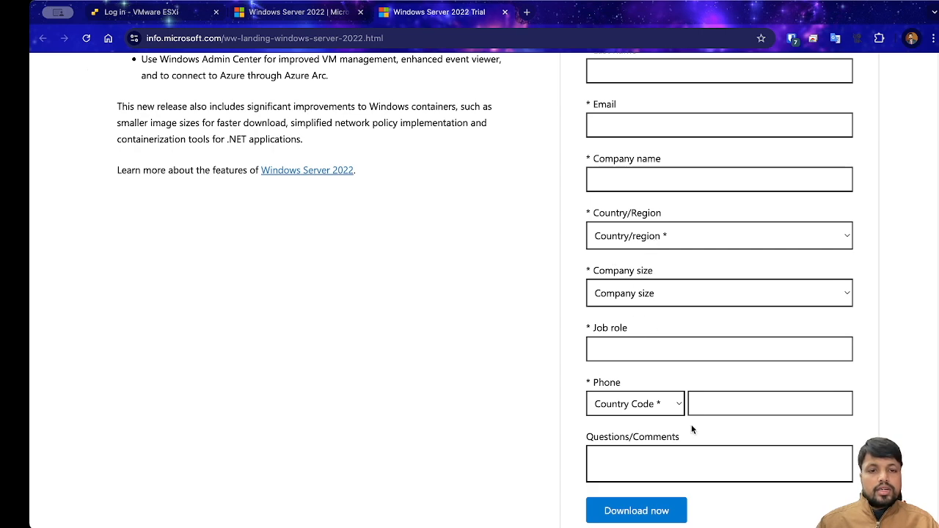
scroll(683, 406, "down", 3)
scroll(682, 411, "up", 10)
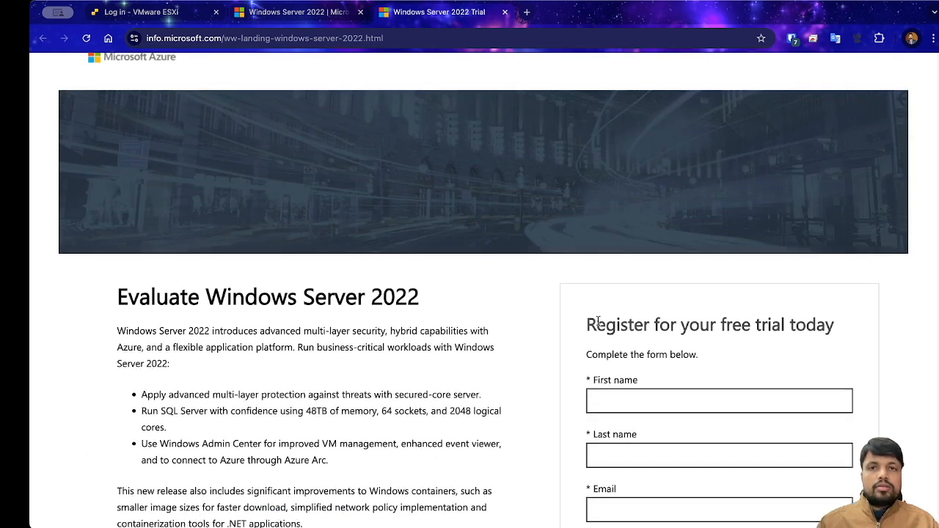
left_click(138, 13)
Step: Log in to the ESXi host as root with the account password and go to Storage
left_click(395, 131)
left_click(165, 260)
type("root")
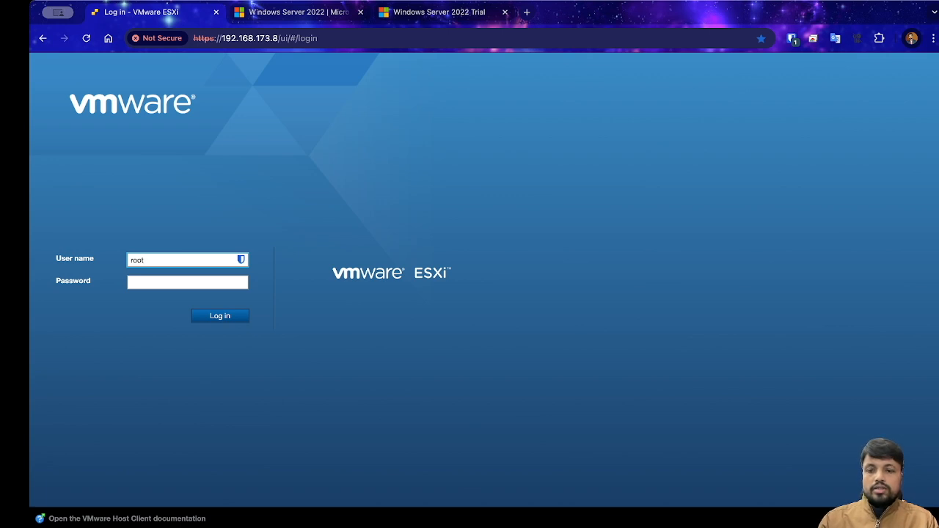
key("Tab")
type("••")
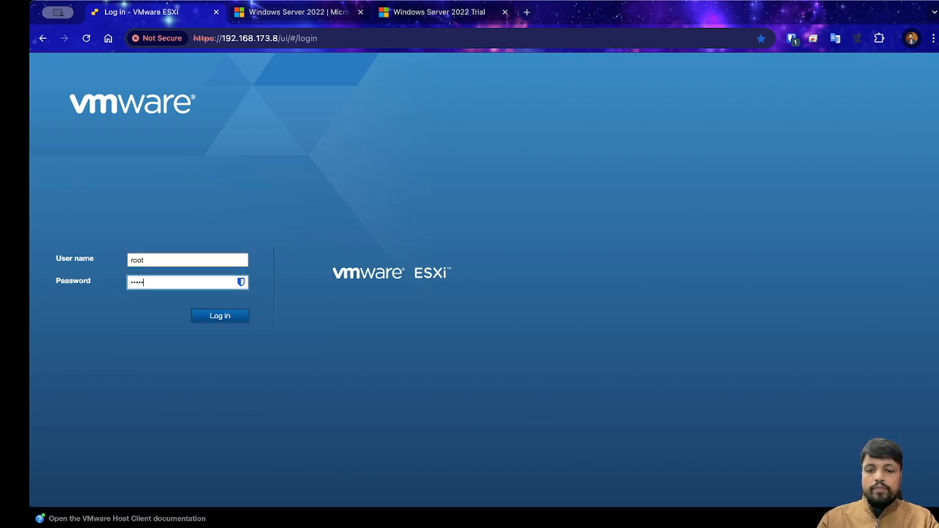
key("Return")
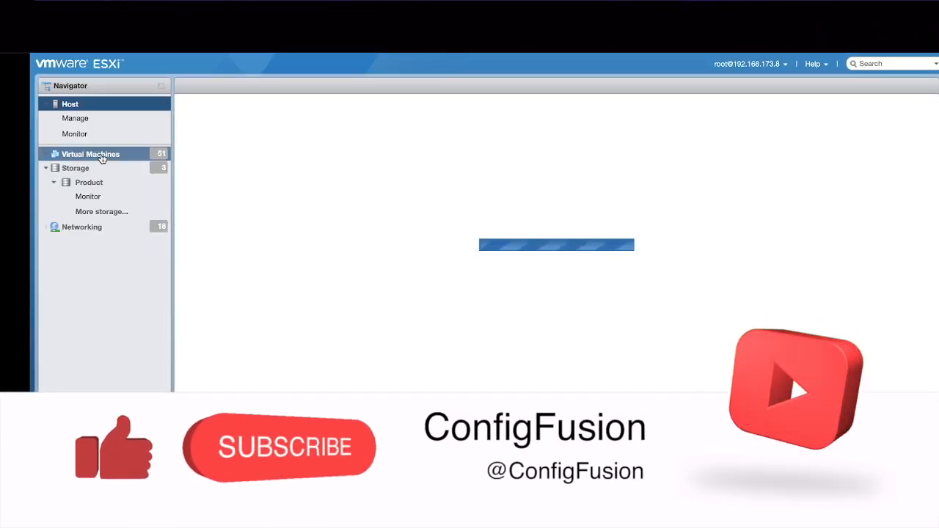
left_click(82, 169)
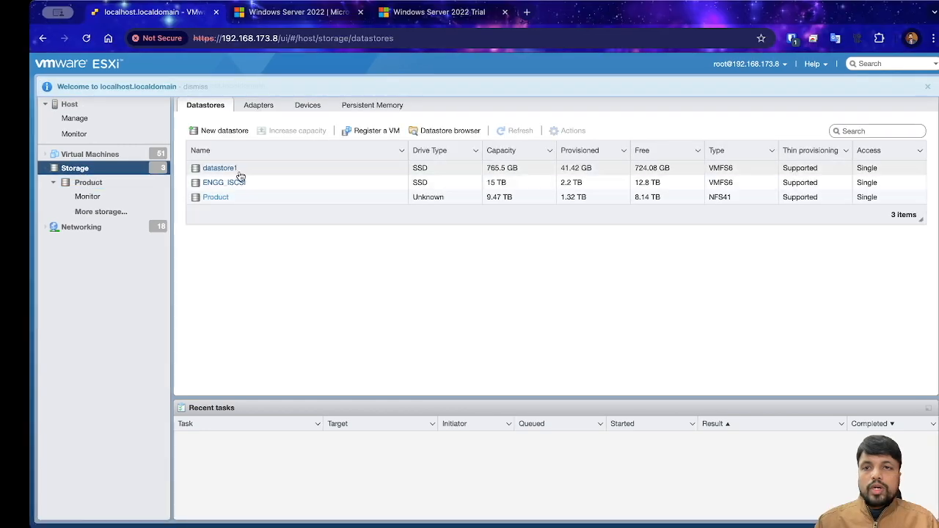
Step: Inspect datastore1 (VMFS6, 724.08 GB free of 765.5 GB), then start Create/Register VM
left_click(220, 172)
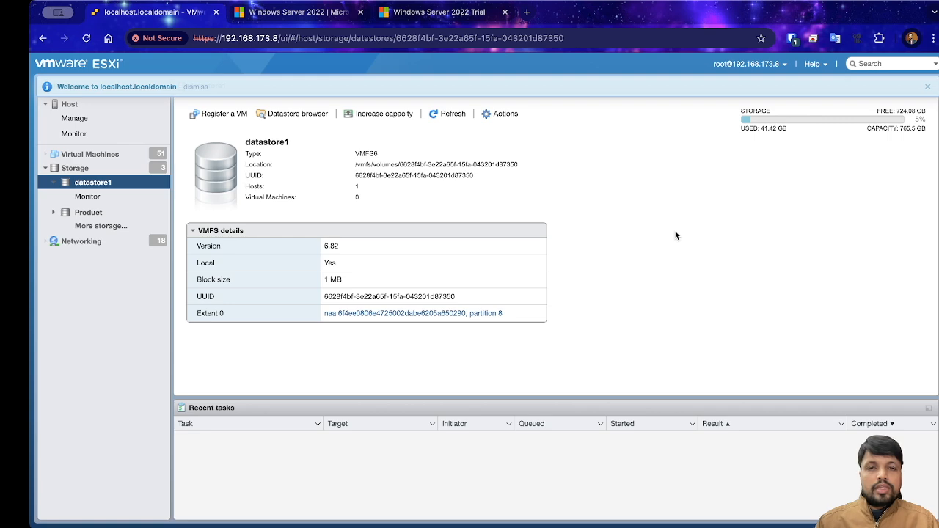
left_click(292, 114)
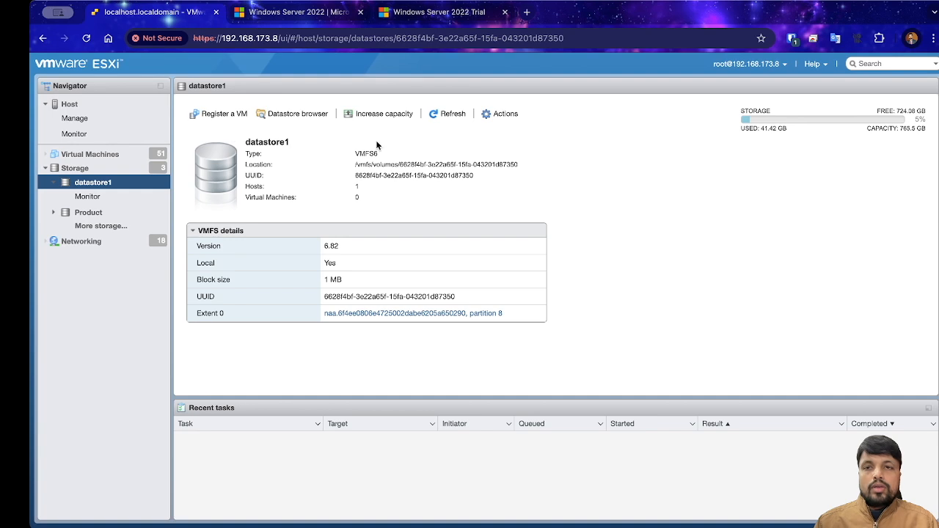
left_click(91, 155)
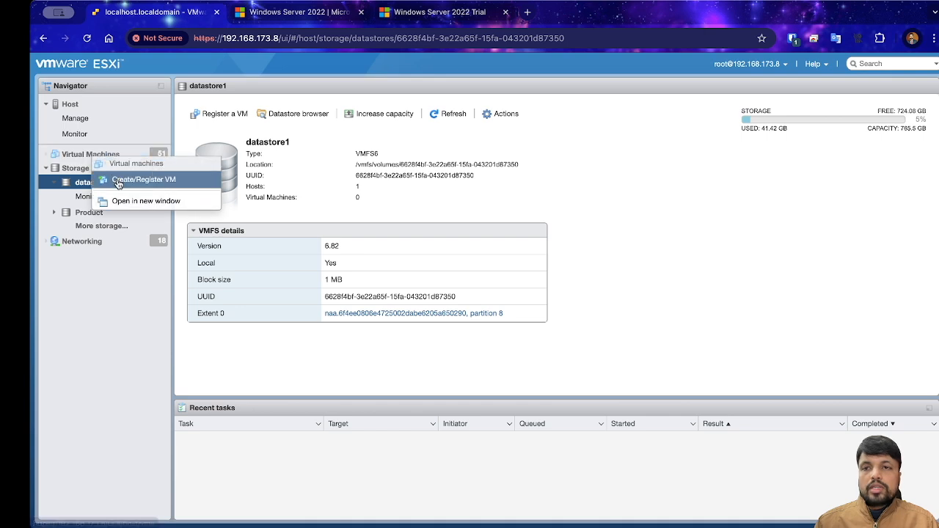
left_click(117, 183)
Step: Choose to create a new virtual machine named 'Windows Server 2022'
left_click(404, 191)
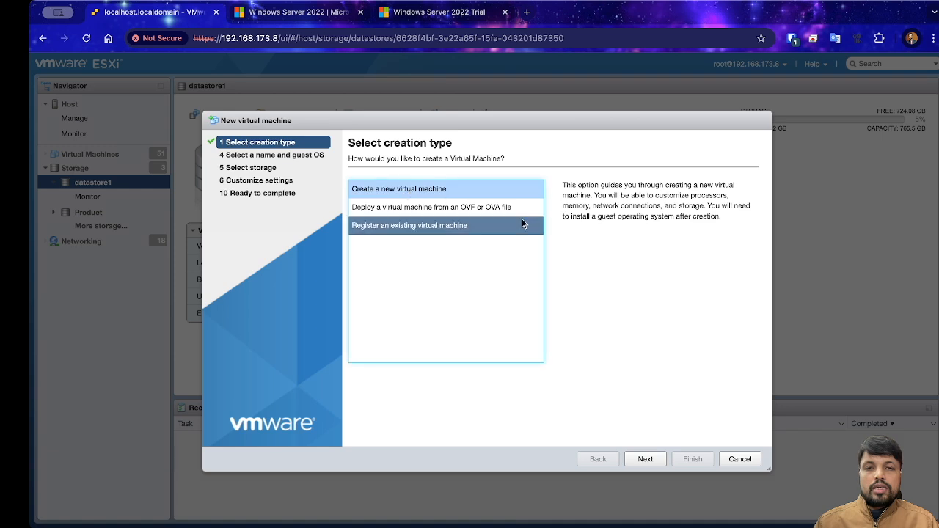
left_click(644, 460)
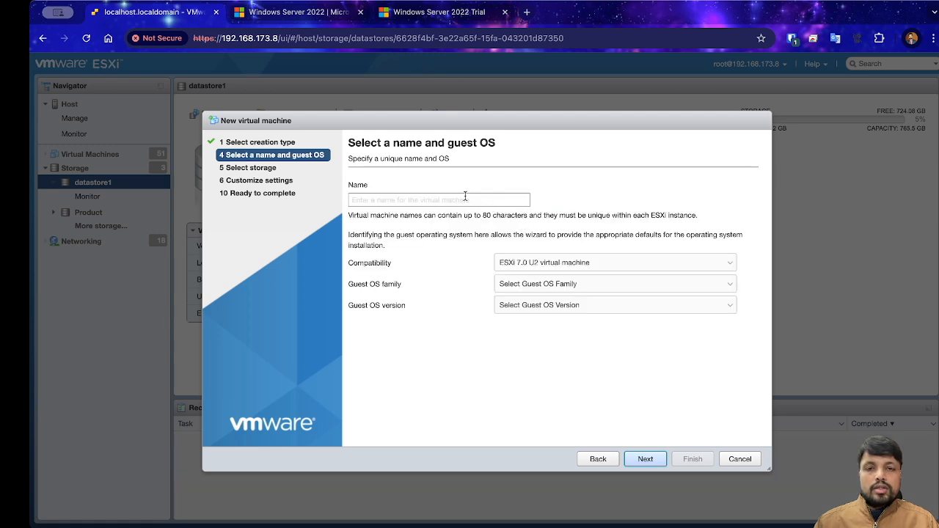
left_click(439, 201)
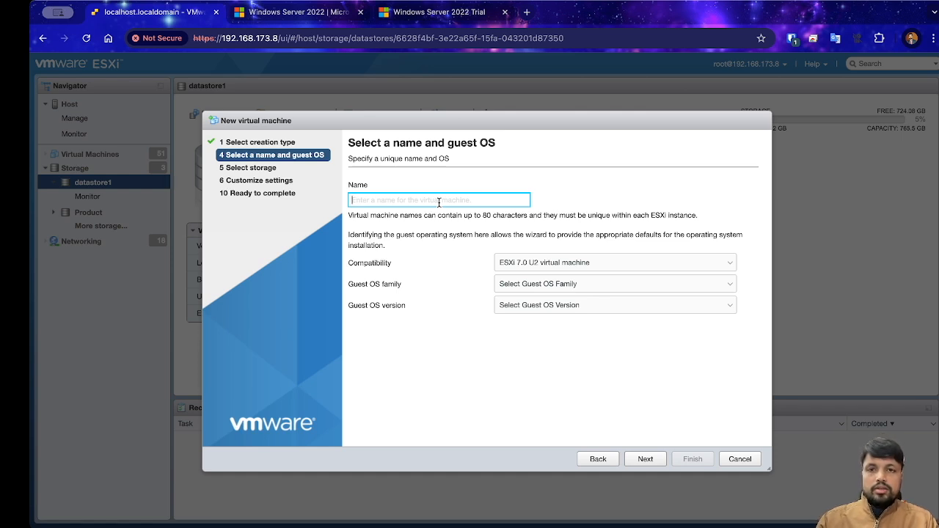
type("Windows")
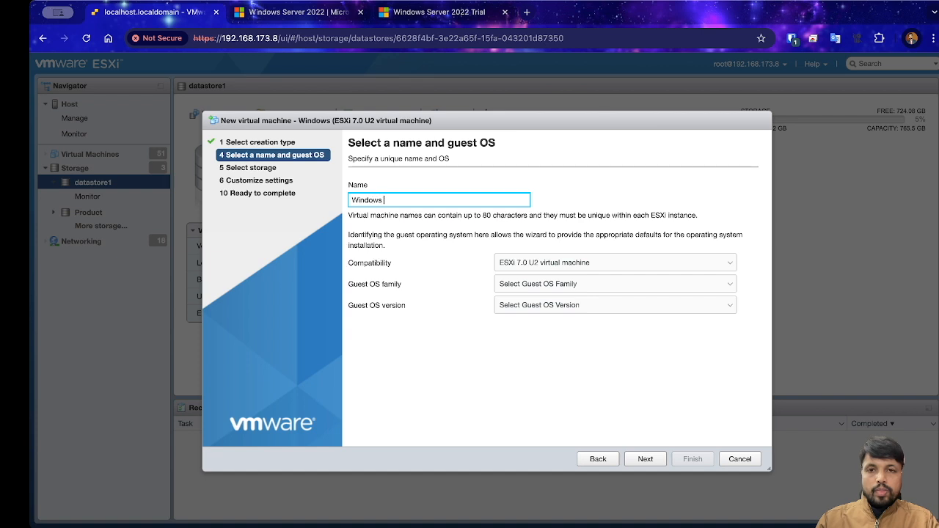
type(" Server 2022")
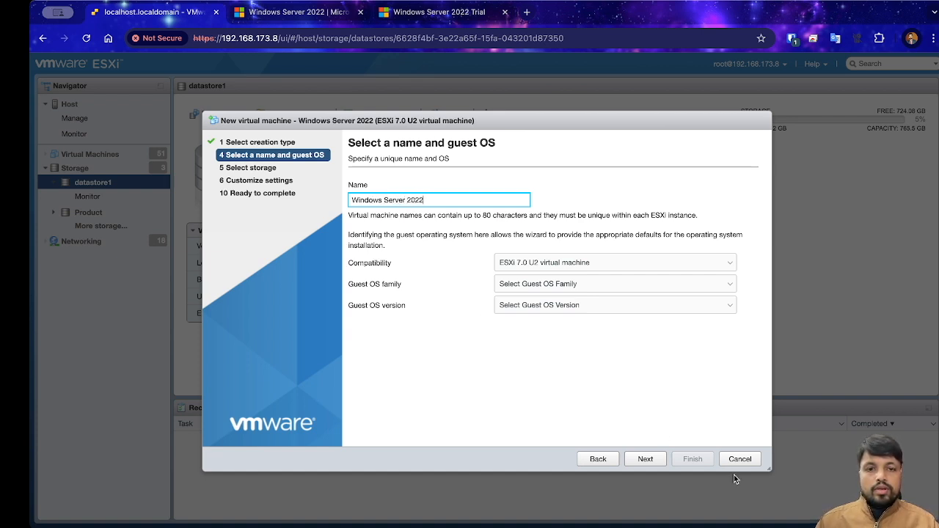
Step: Keep ESXi 7.0 U2 compatibility and set the guest OS to Windows Server 2022 (64-bit)
left_click(582, 263)
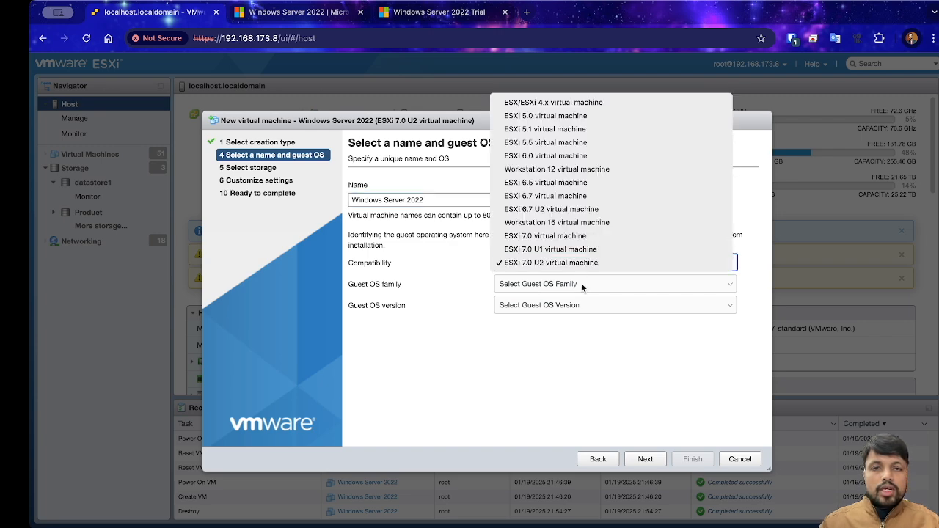
left_click(582, 264)
left_click(582, 262)
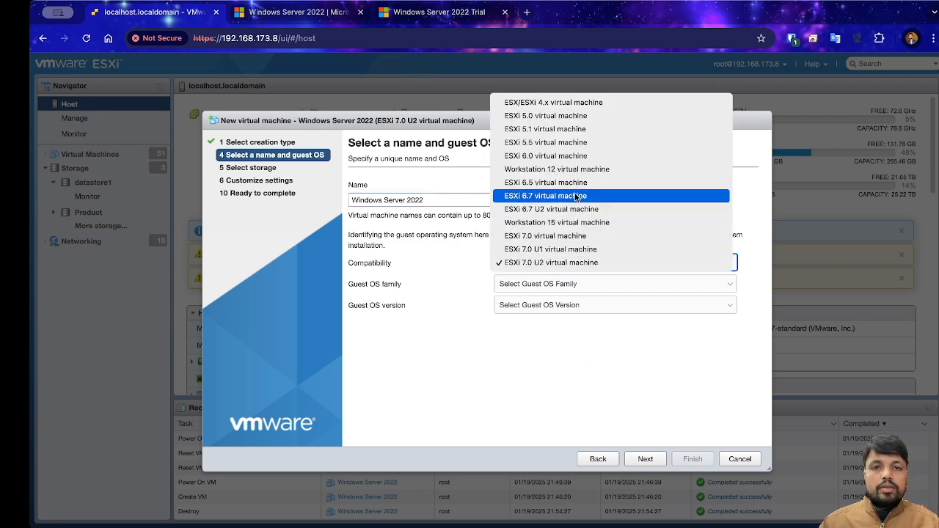
left_click(584, 327)
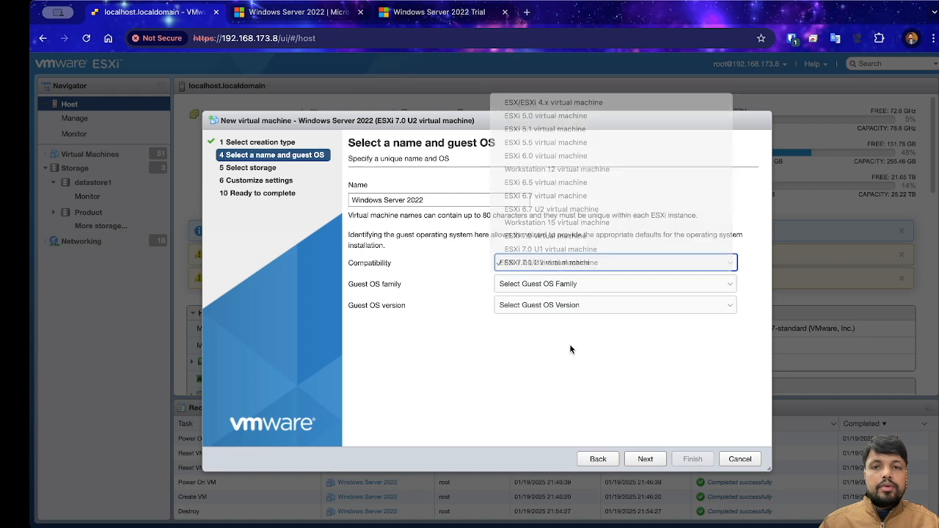
left_click(575, 265)
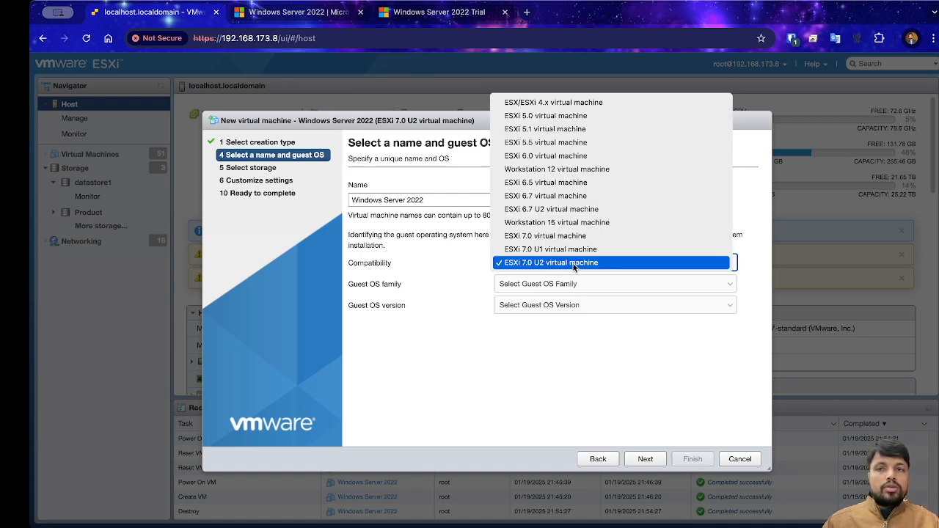
left_click(570, 265)
left_click(571, 286)
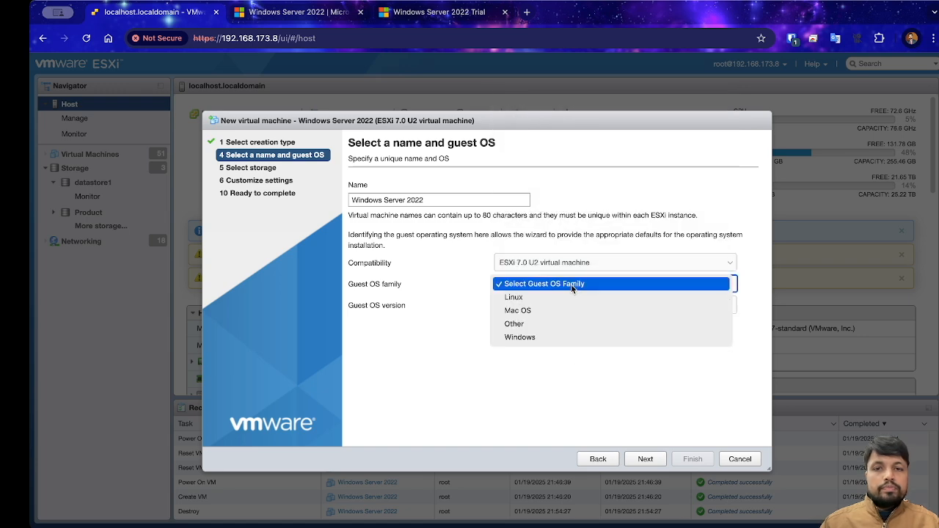
left_click(535, 337)
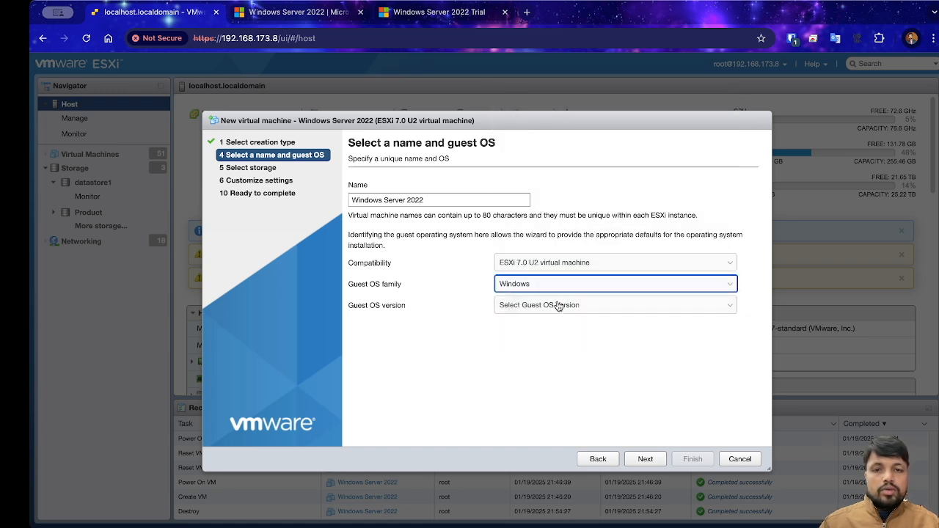
left_click(556, 306)
scroll(613, 425, "down", 5)
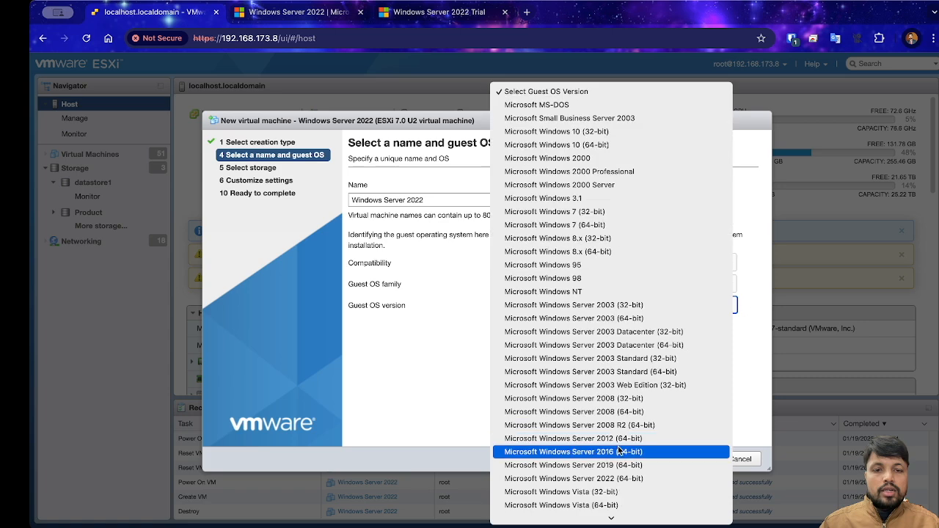
left_click(594, 480)
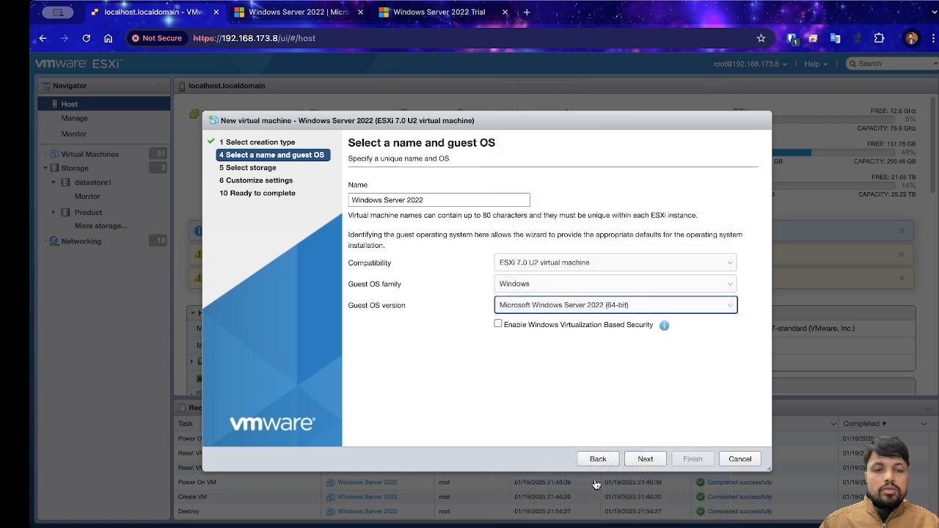
Step: Store the VM on the ENGG_ISCSI datastore and proceed to hardware customization
left_click(646, 461)
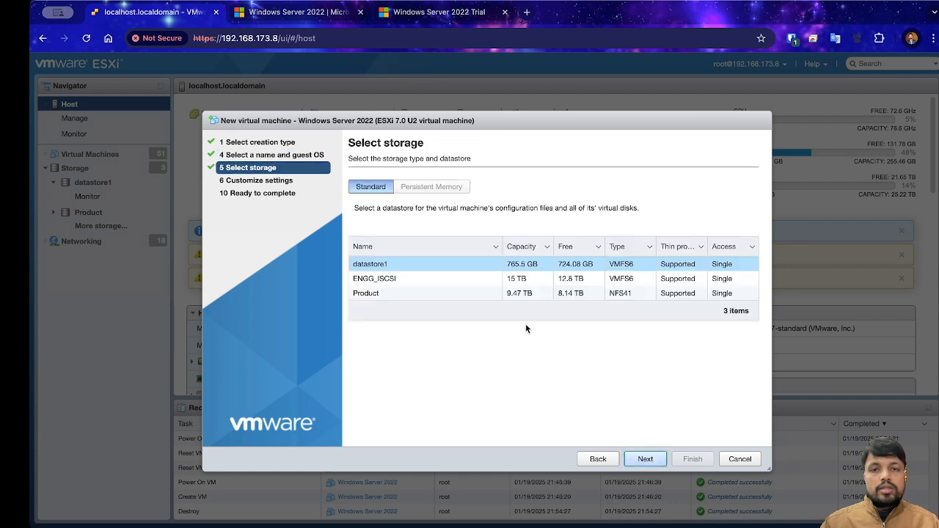
left_click(401, 282)
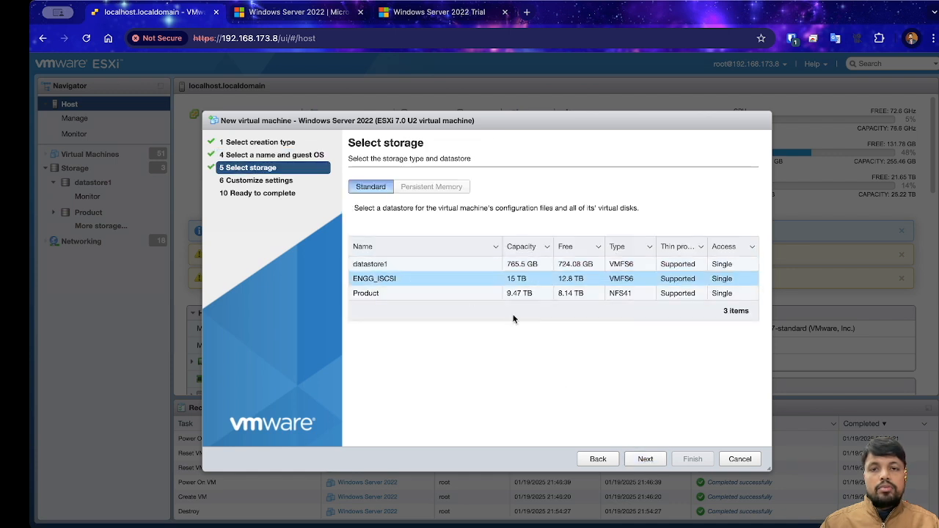
left_click(647, 461)
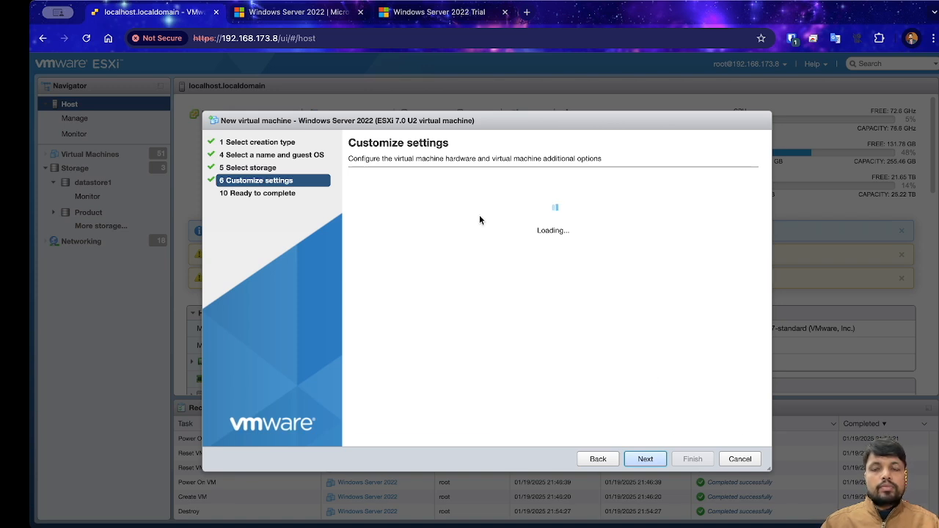
Step: Give the VM 4 CPUs and 8 GB of memory
left_click(522, 230)
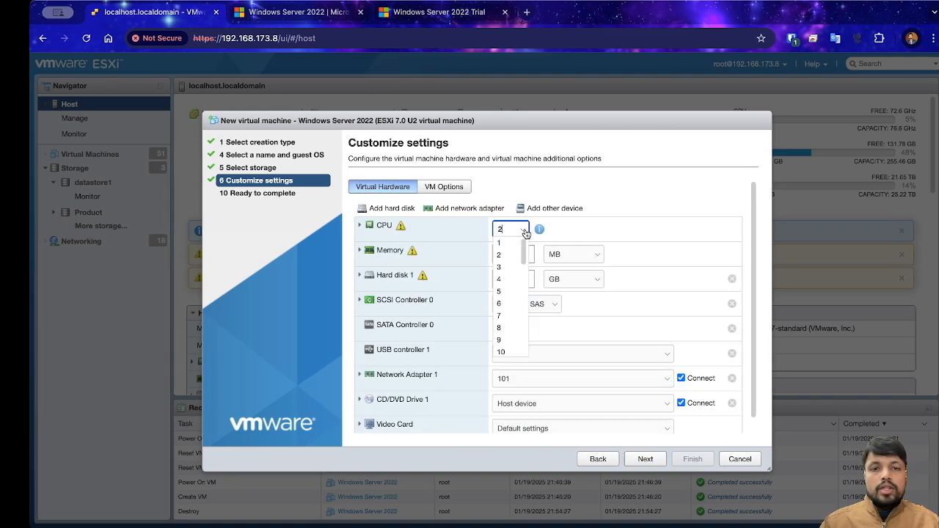
left_click(501, 279)
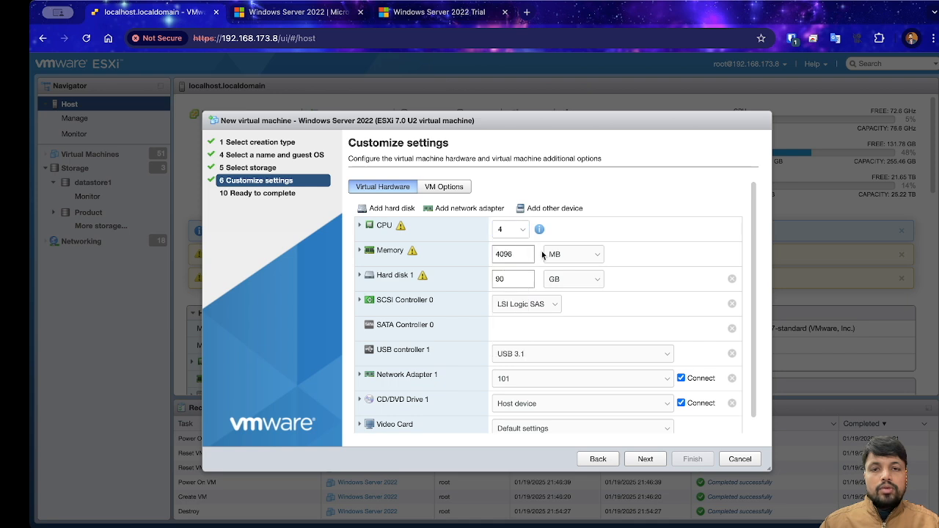
left_click(585, 258)
left_click(591, 268)
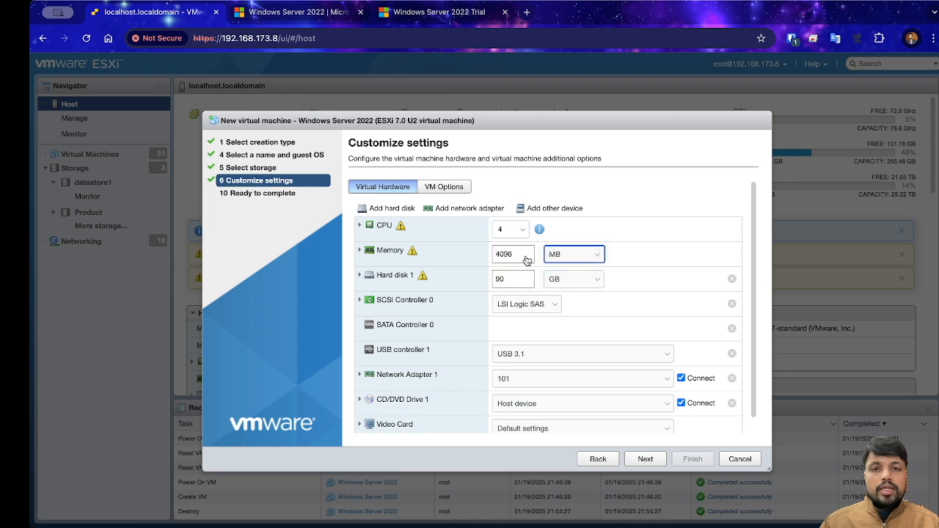
type("8")
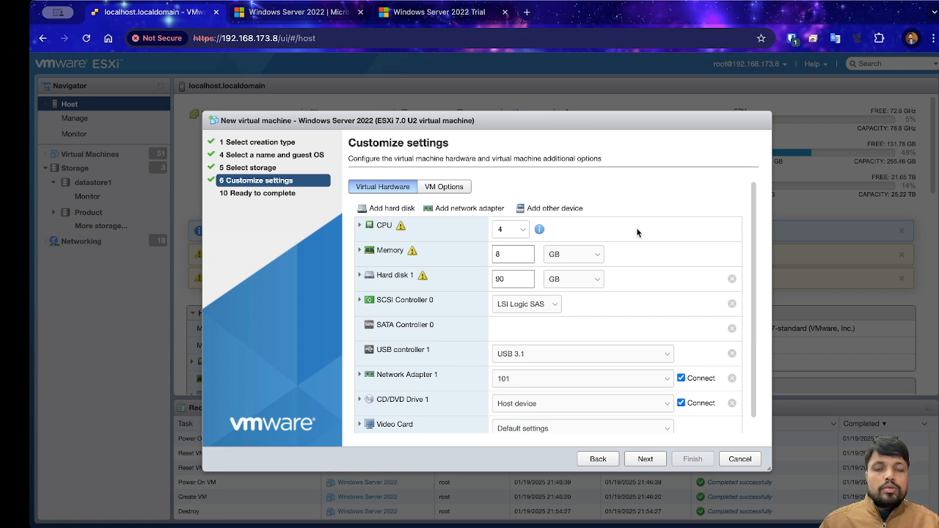
Step: Set Hard disk 1 to 100 GB
left_click_drag(512, 279, 484, 281)
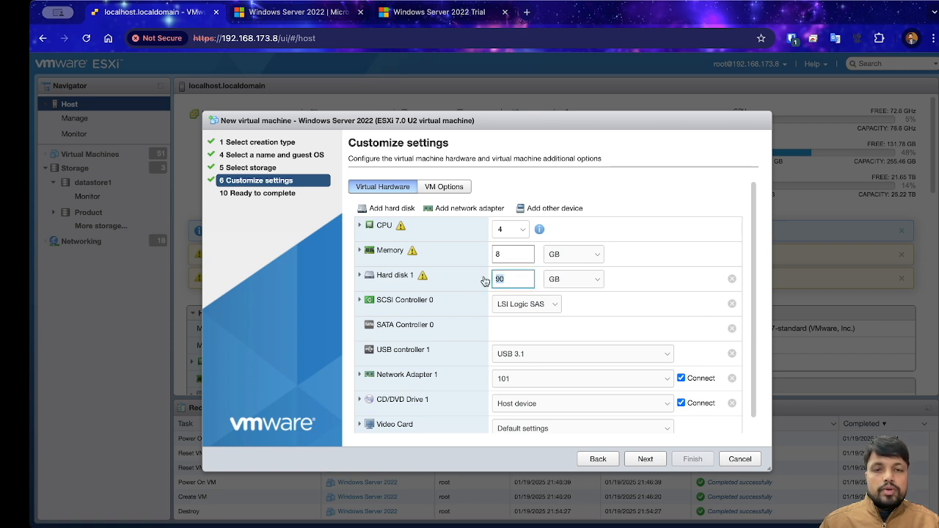
type("100")
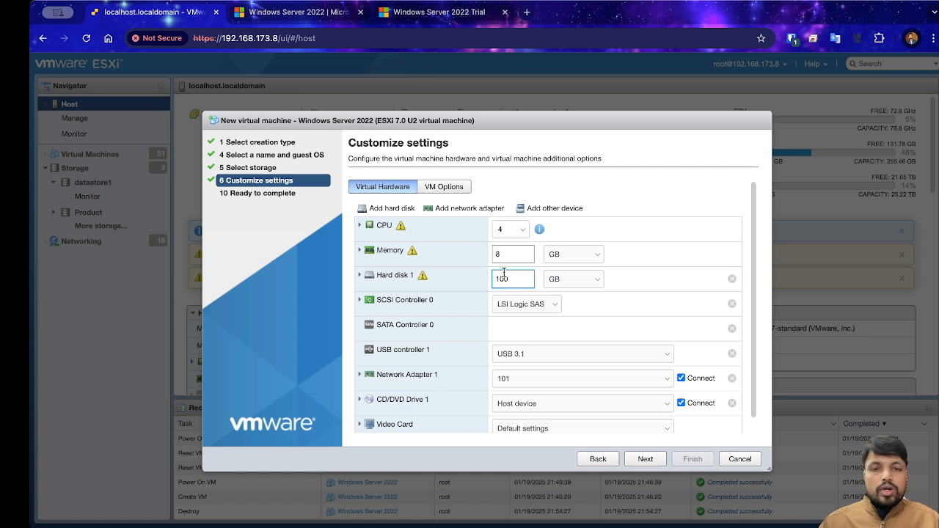
left_click(672, 191)
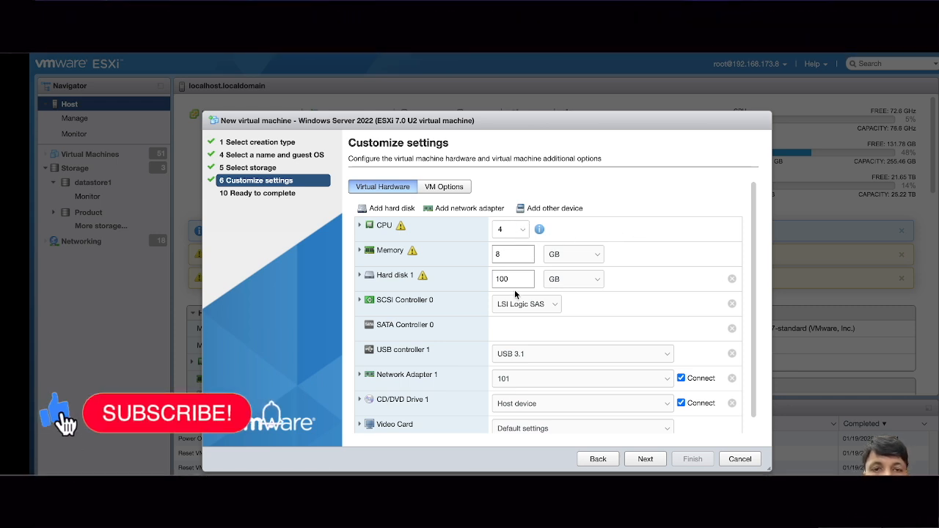
scroll(644, 360, "down", 1)
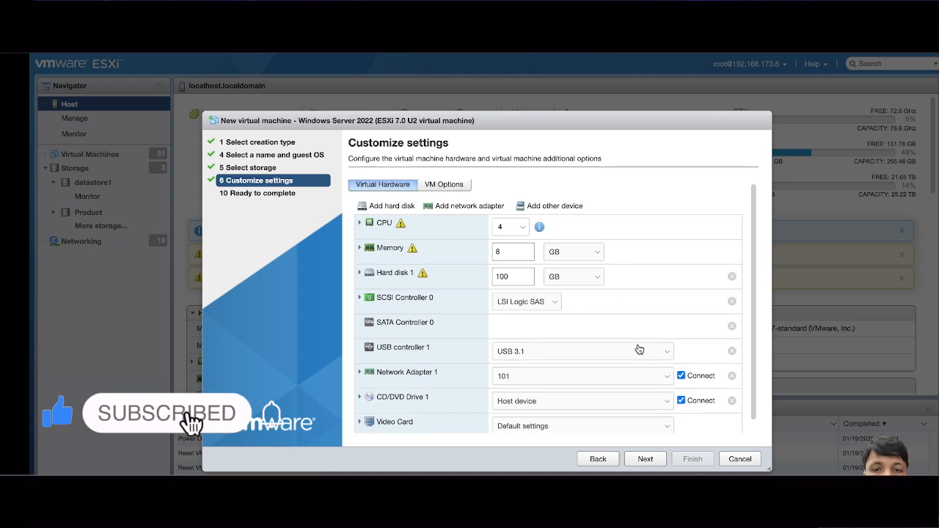
left_click(638, 402)
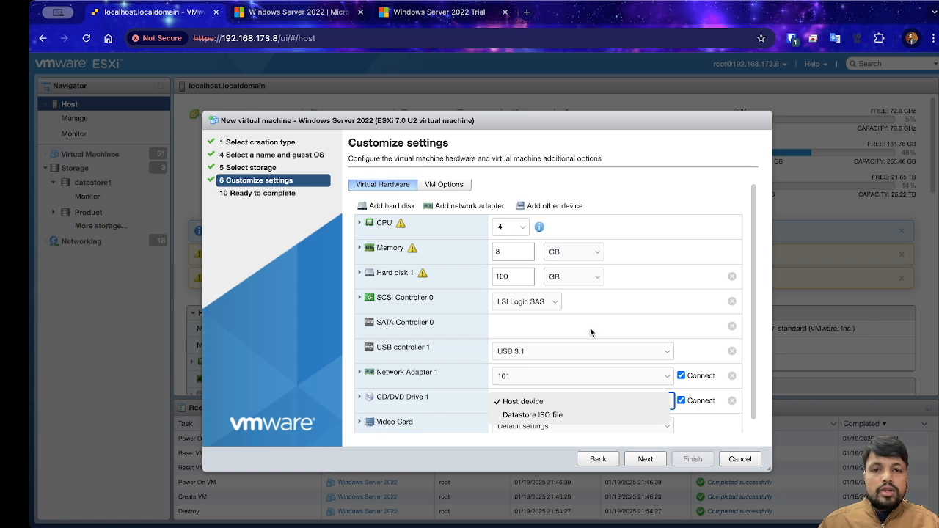
Step: Connect Network Adapter 1 to VM Network and switch CD/DVD Drive 1 to Datastore ISO file
left_click(588, 336)
left_click(556, 376)
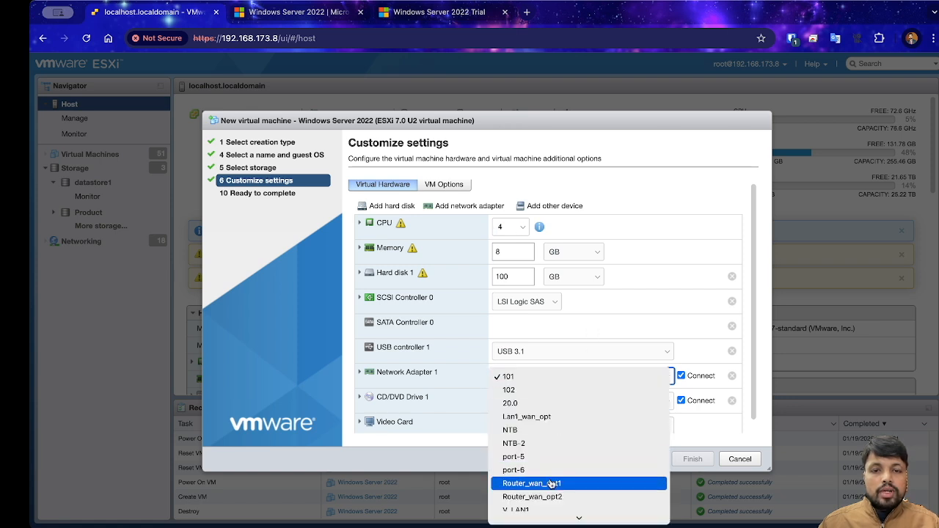
scroll(552, 483, "down", 3)
left_click(543, 449)
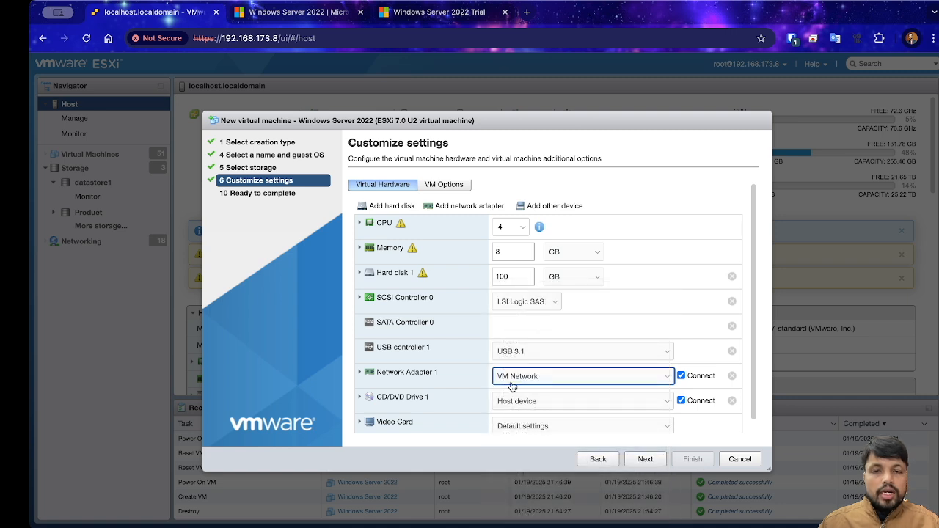
left_click(562, 402)
left_click(546, 413)
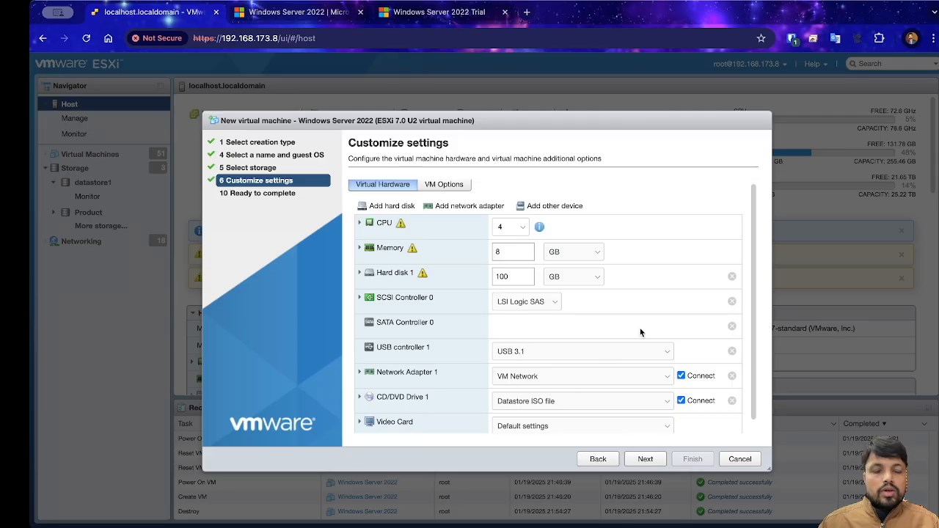
Step: Review the Ready to complete summary, finish creating the VM, and list virtual machines
left_click(646, 464)
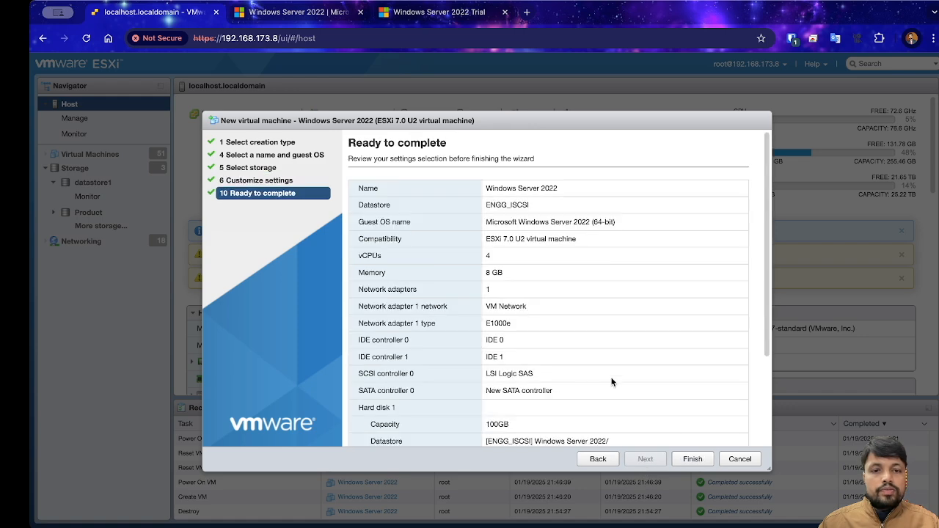
scroll(687, 438, "down", 3)
left_click(689, 460)
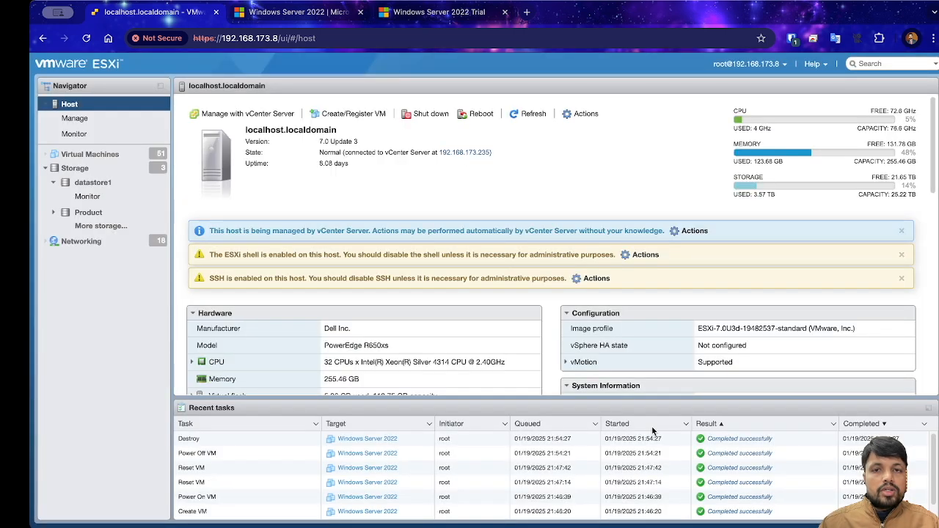
left_click(139, 160)
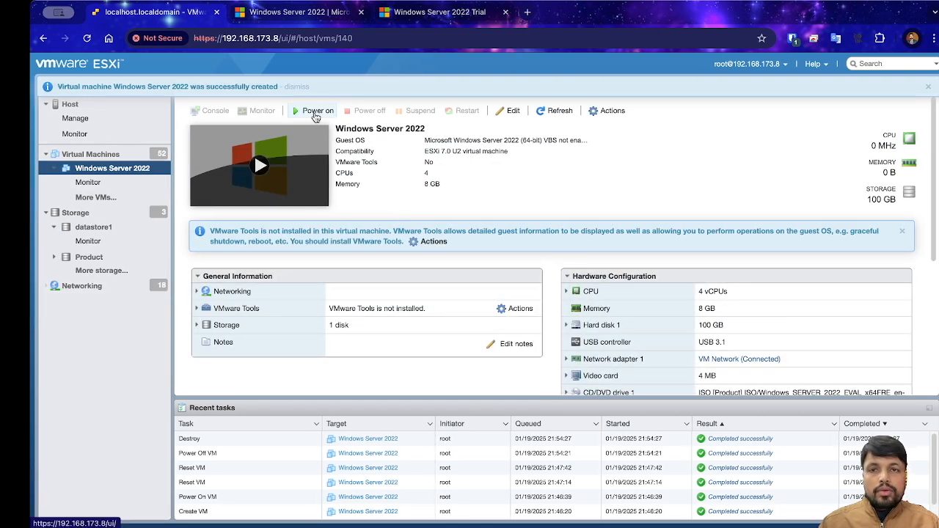
Step: Power on the Windows Server 2022 VM, open its console, and boot from the installation ISO
left_click(314, 112)
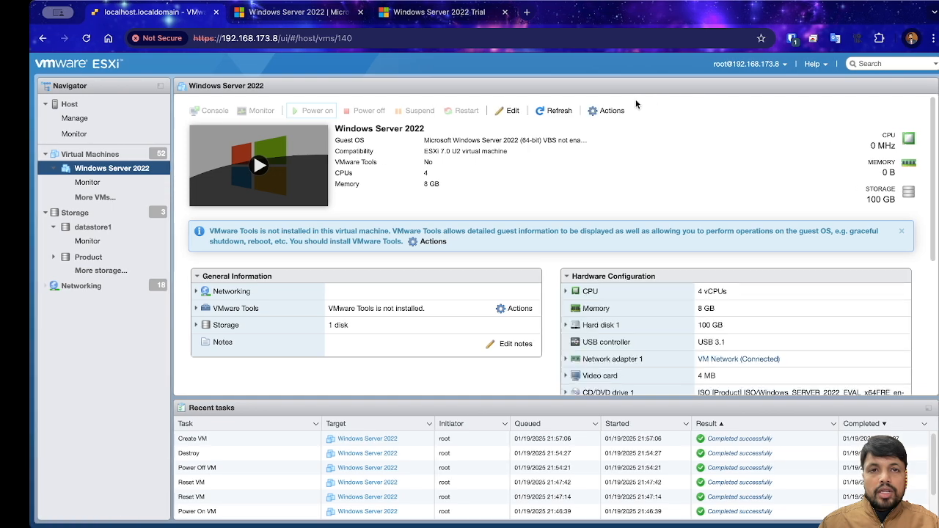
left_click(294, 149)
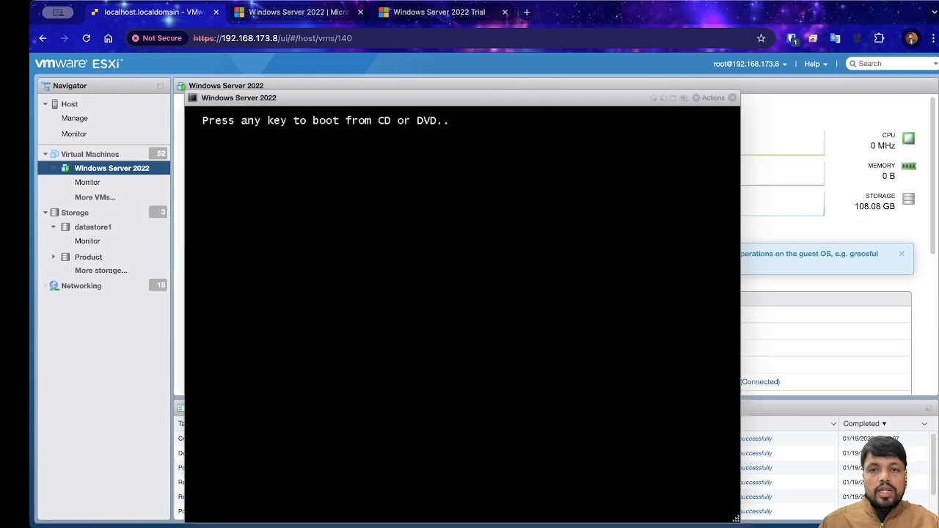
key("Return")
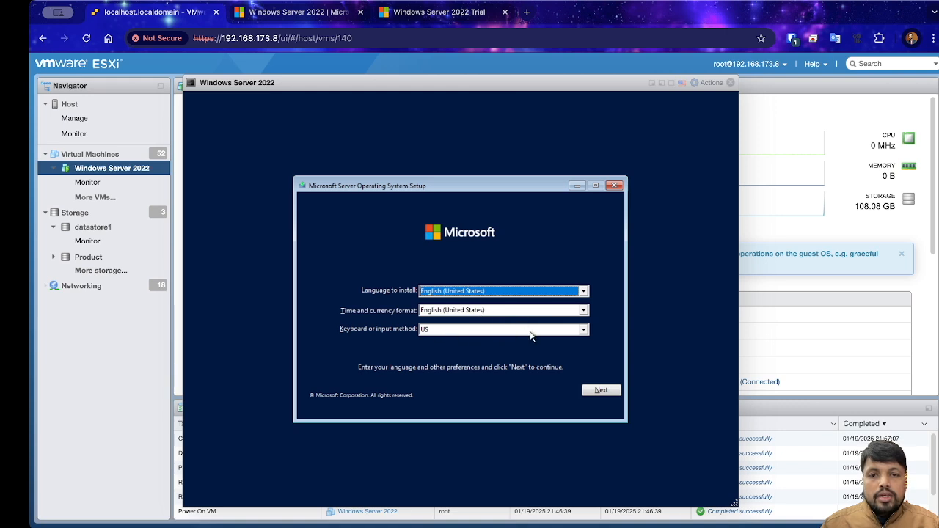
Step: Accept the English (United States) language settings and choose Install now
left_click(602, 391)
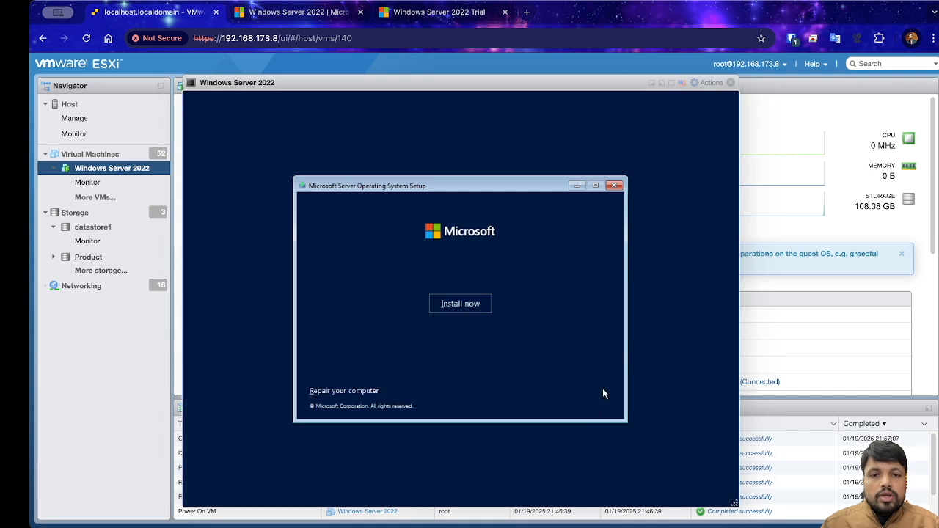
left_click(460, 304)
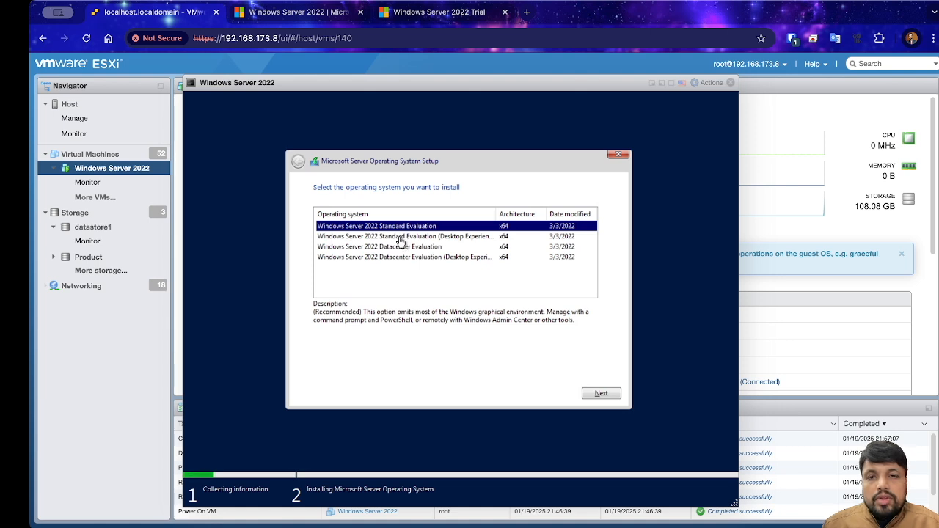
Step: Widen the Operating system column and pick Windows Server 2022 Standard Evaluation (Desktop Experience) over Datacenter
left_click_drag(496, 212, 540, 211)
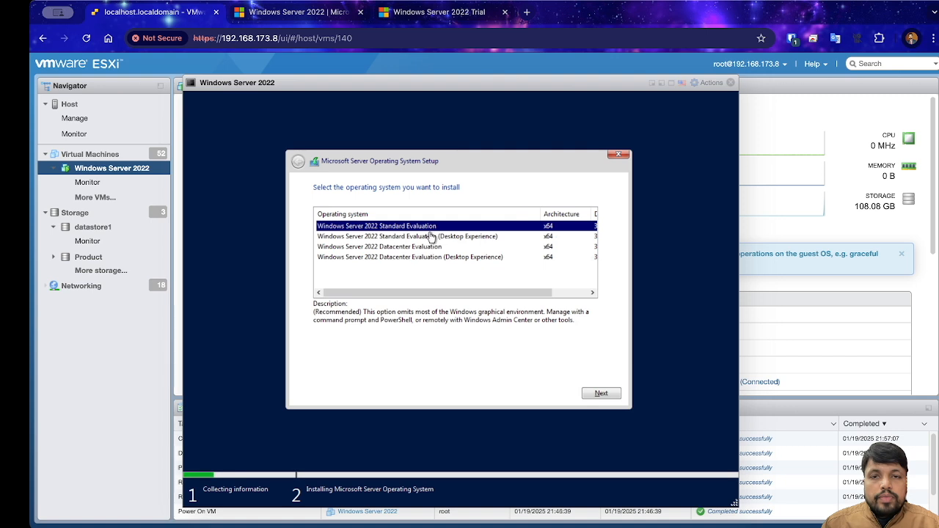
left_click(413, 237)
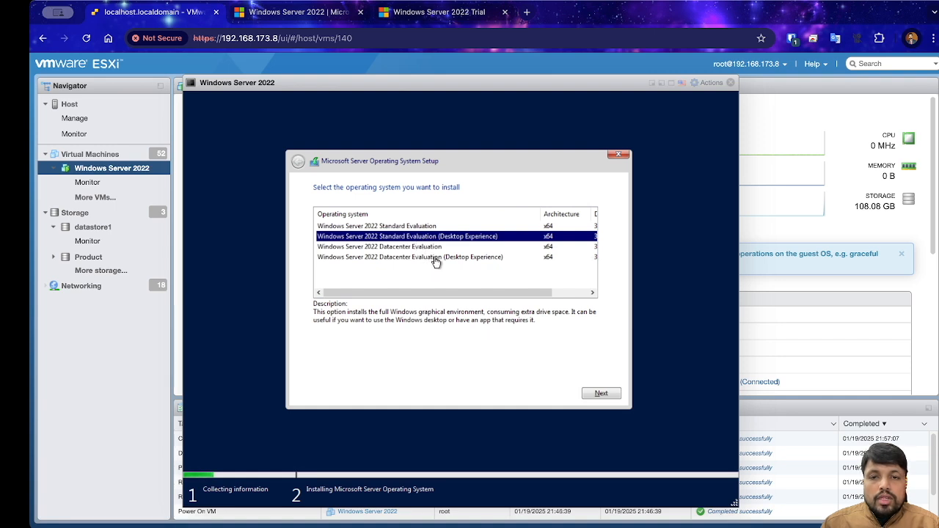
left_click(433, 257)
left_click(447, 238)
left_click(443, 258)
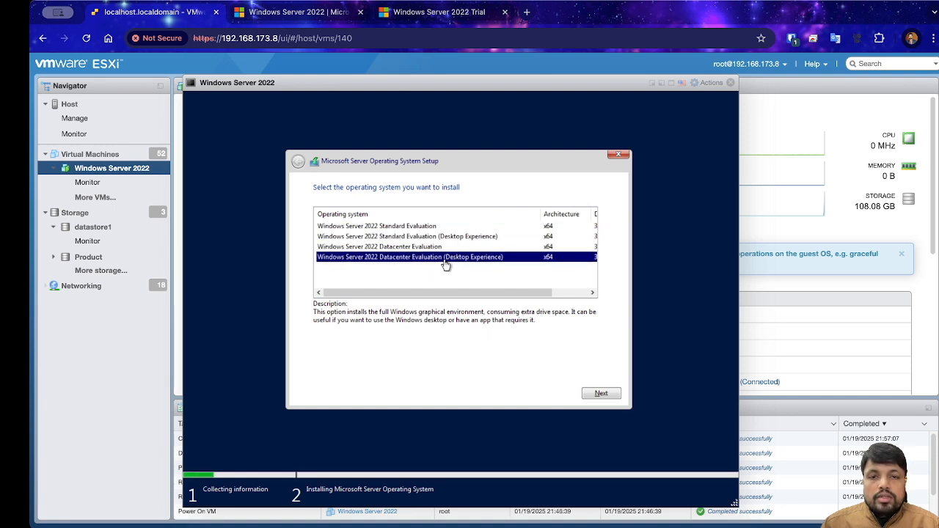
left_click(447, 238)
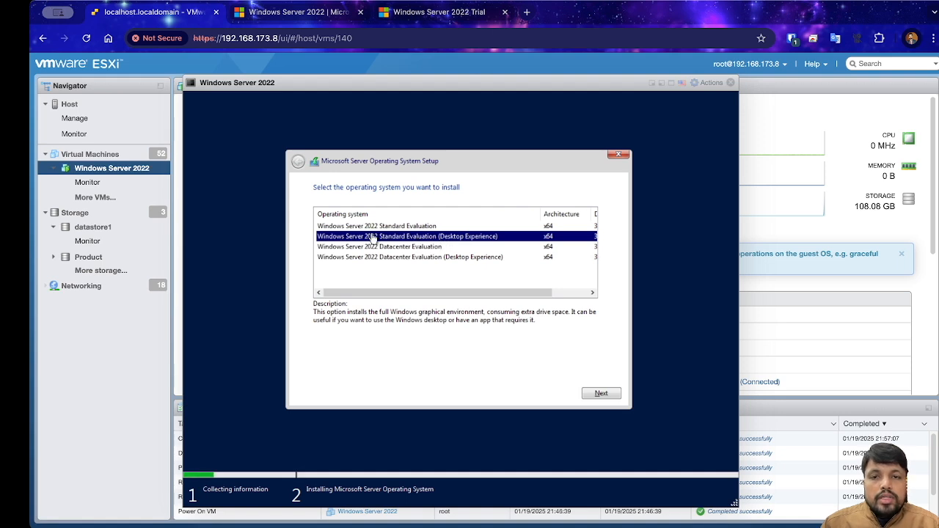
left_click(457, 260)
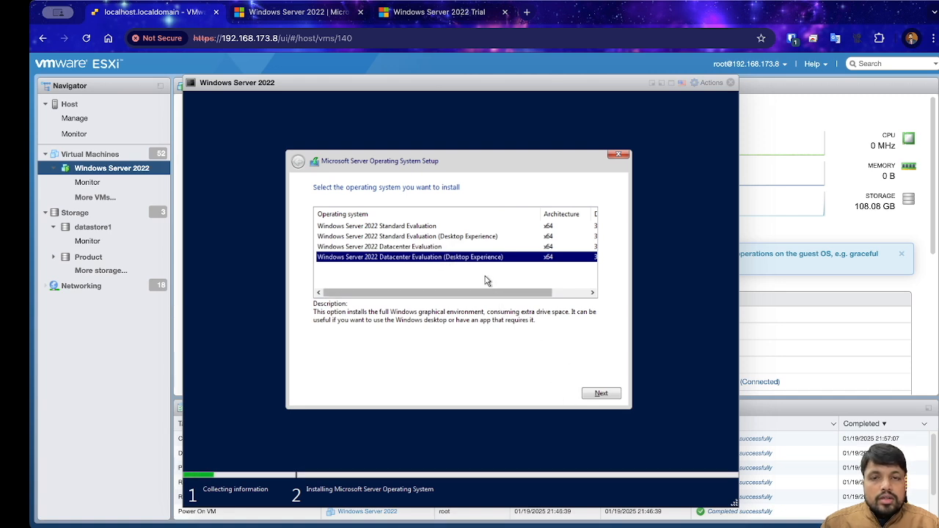
left_click(452, 238)
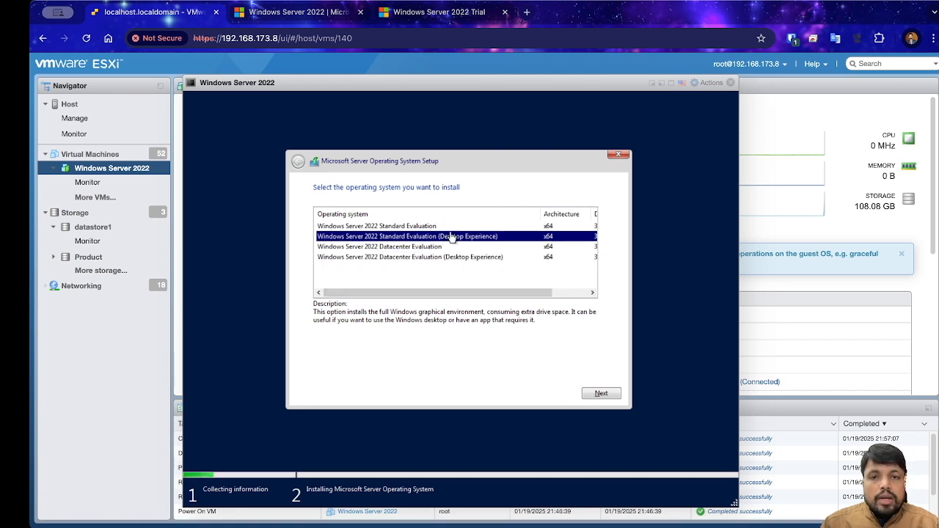
left_click(602, 394)
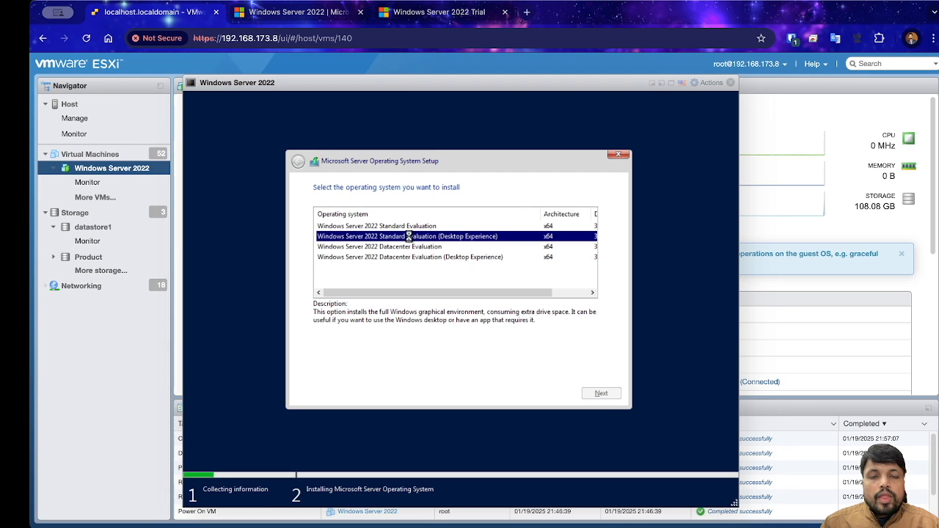
Step: Scroll through the license terms, accept the Microsoft Software License Terms and continue
scroll(370, 334, "down", 3)
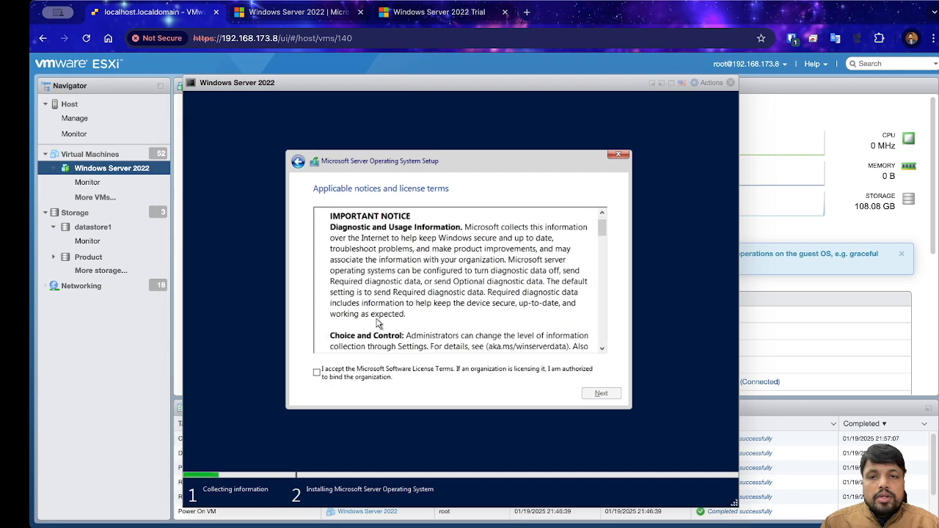
scroll(373, 342, "down", 3)
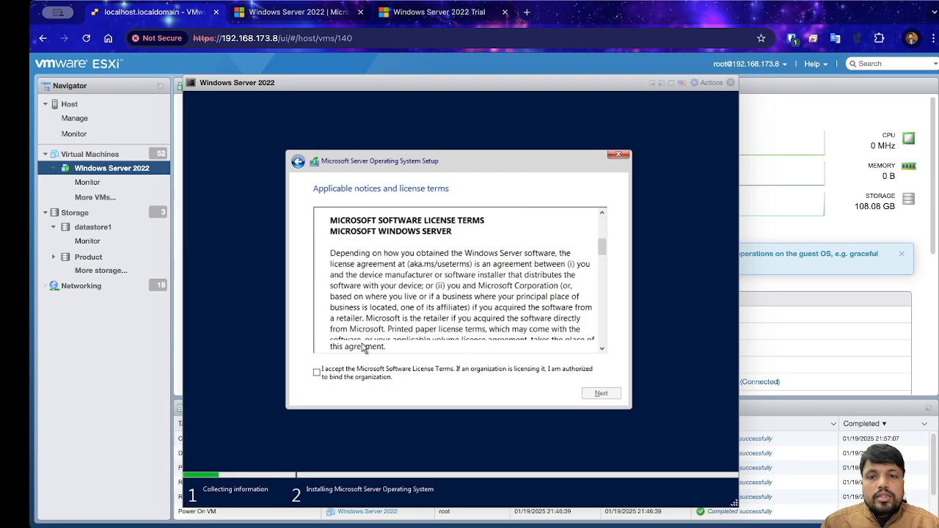
left_click(317, 375)
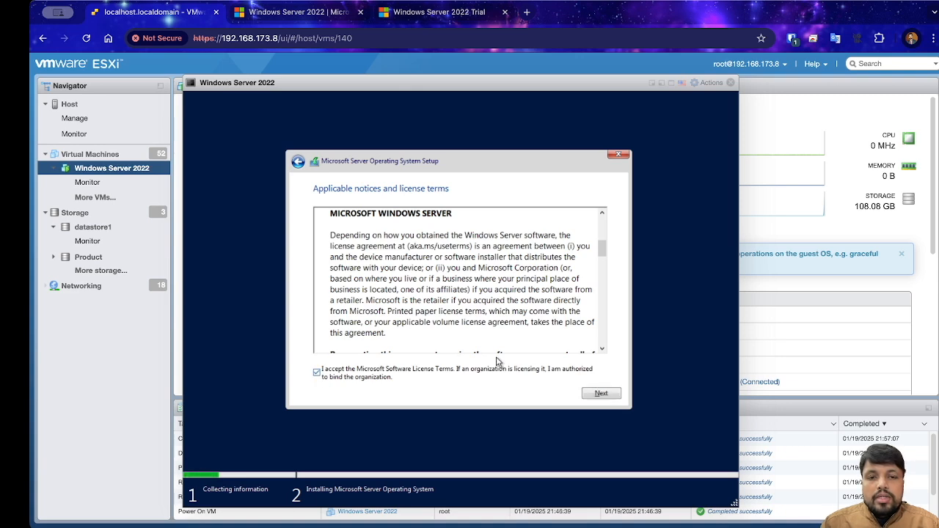
left_click(614, 396)
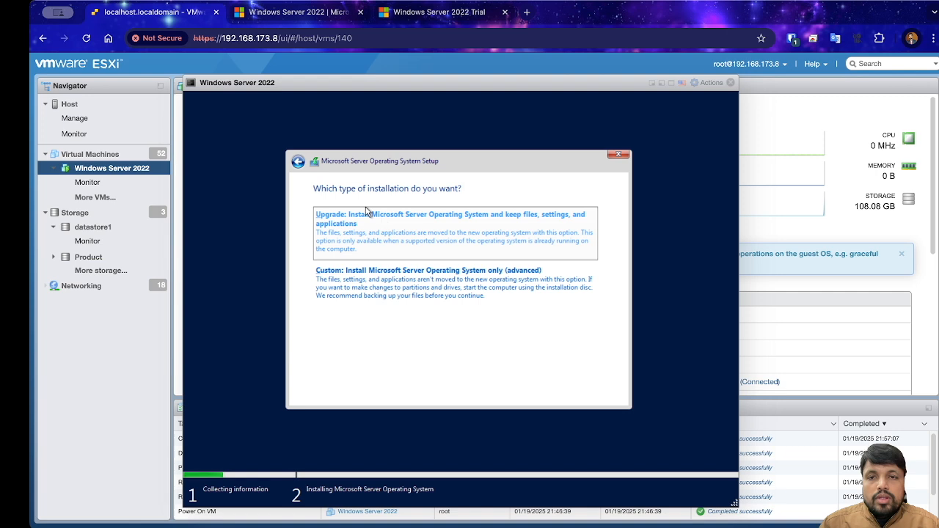
Step: Choose 'Custom: Install Microsoft Server Operating System only (advanced)'
left_click(358, 287)
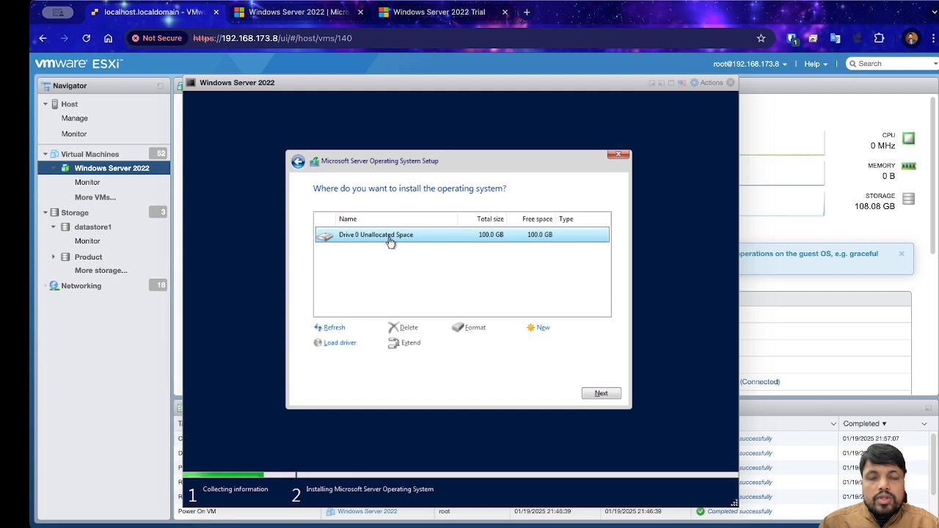
Step: Cancel the 102400 MB new partition and install onto Drive 0's unallocated space
left_click(539, 328)
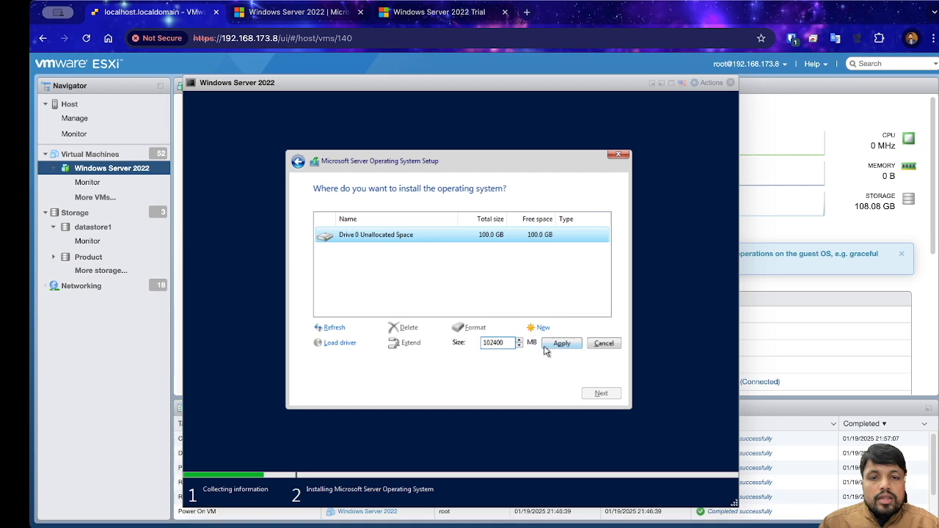
left_click_drag(504, 346, 482, 343)
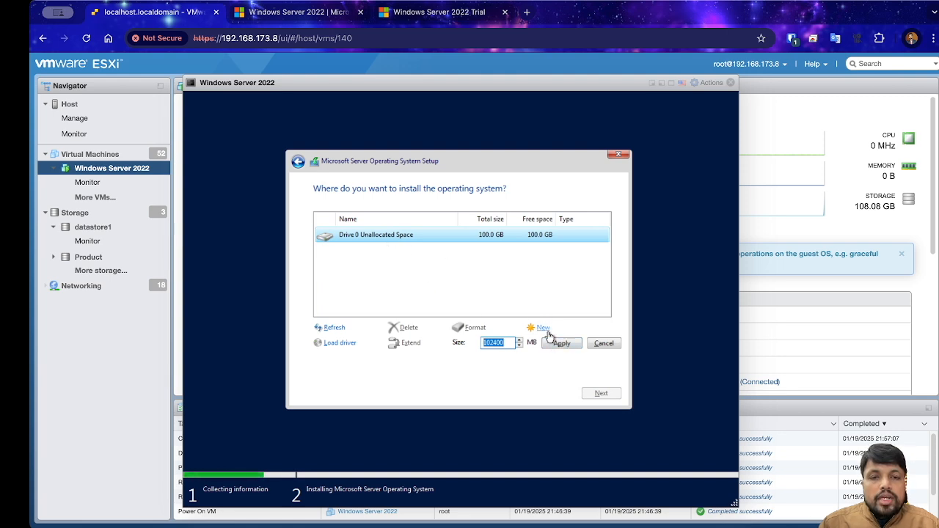
left_click(602, 344)
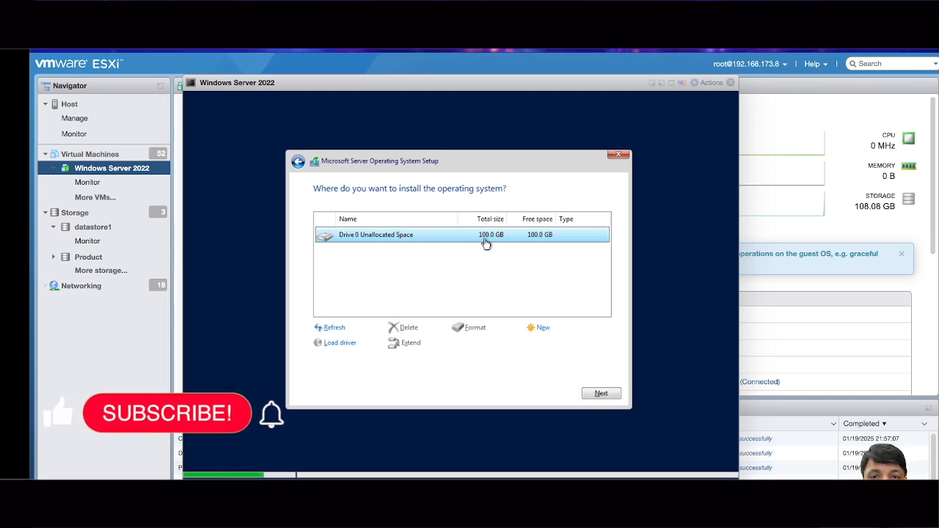
left_click(601, 395)
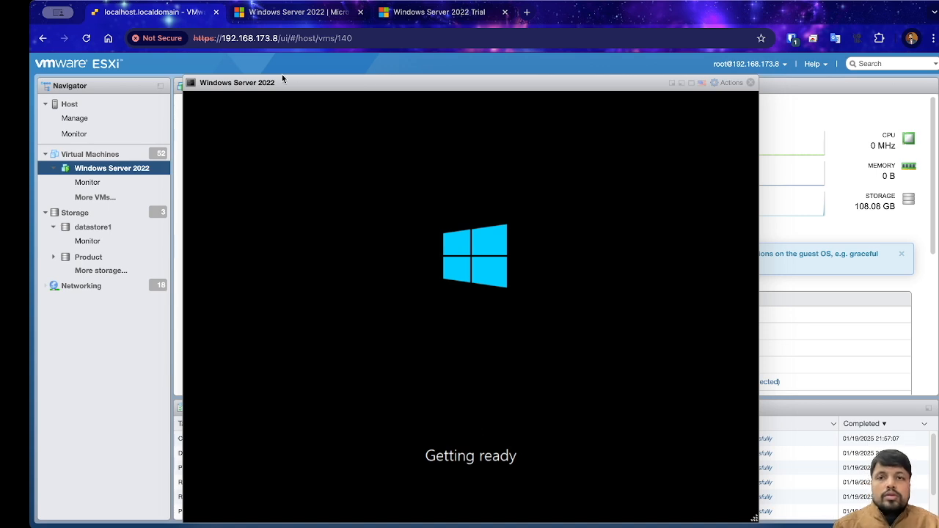
Step: Wait through installation and reboot until the Customize settings password page appears
mouse_move(396, 85)
left_mouse_down()
mouse_move(393, 69)
mouse_move(394, 78)
left_mouse_up()
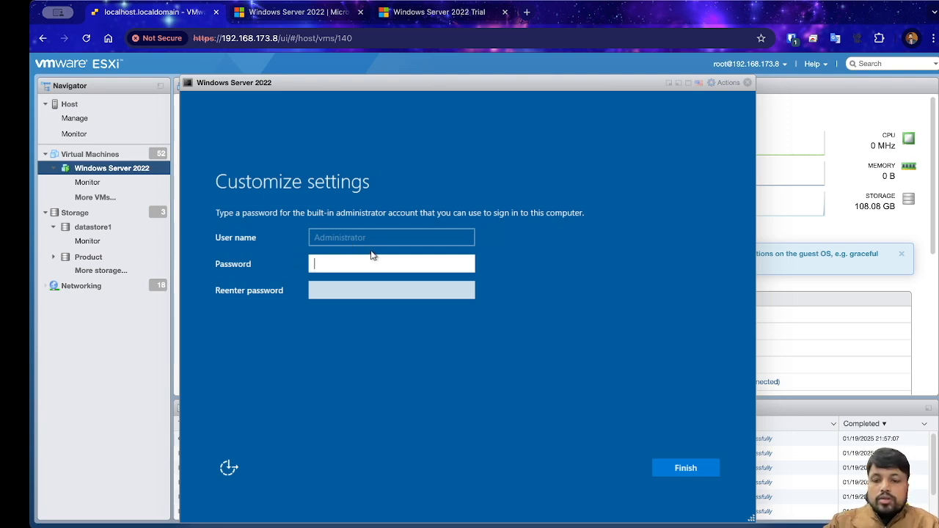
Step: Enter and re-enter the Administrator password, then finish the Customize settings page
type("P@ssw0rd")
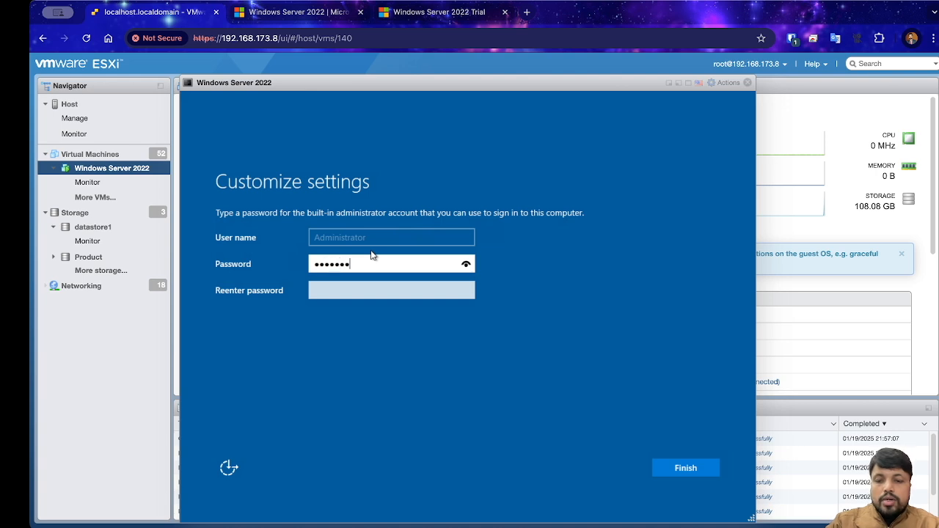
type("123")
key("Tab")
type("P@ssw0rd1")
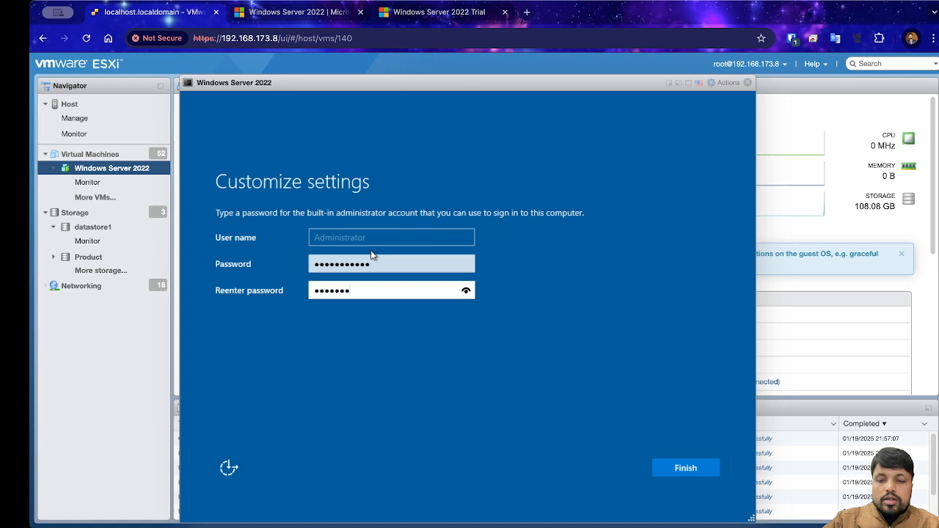
type("23")
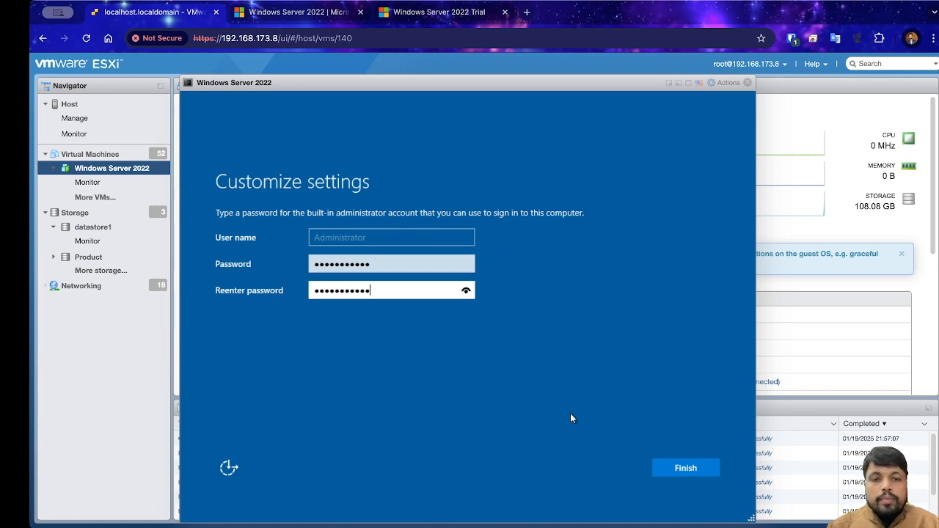
left_click(691, 475)
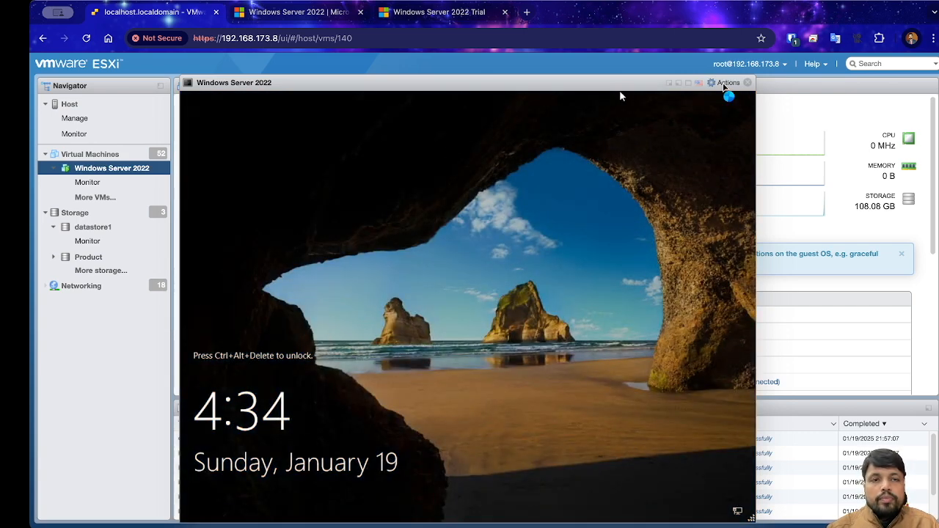
Step: Unlock the VM from its actions menu and sign in with the Administrator password
left_click(729, 83)
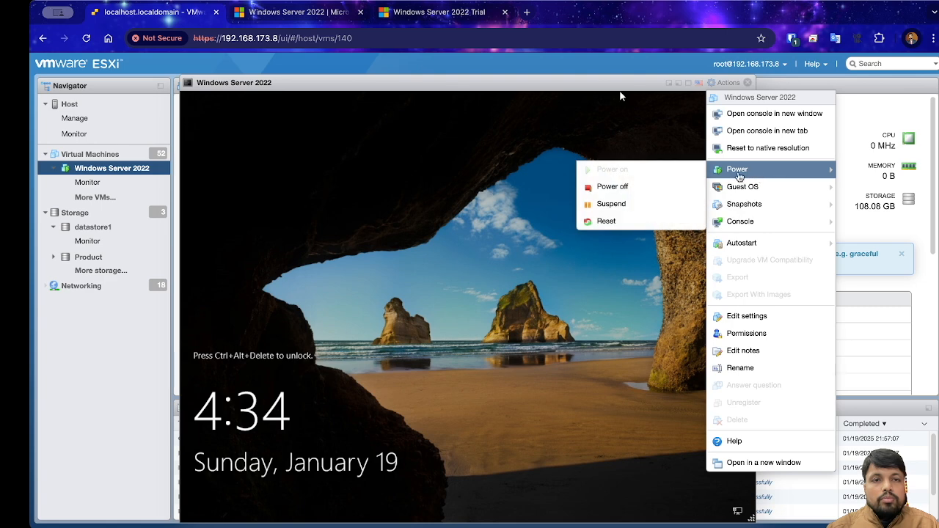
mouse_move(748, 188)
mouse_move(618, 229)
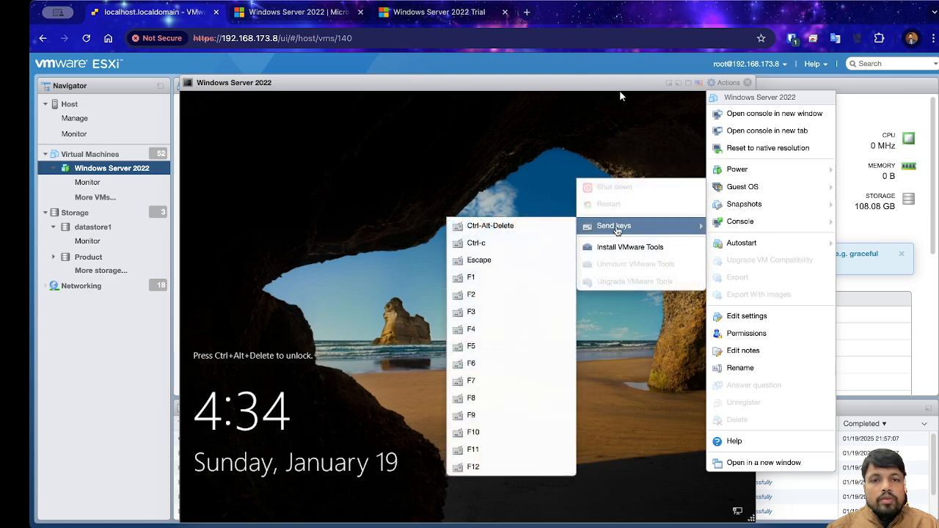
left_click(483, 227)
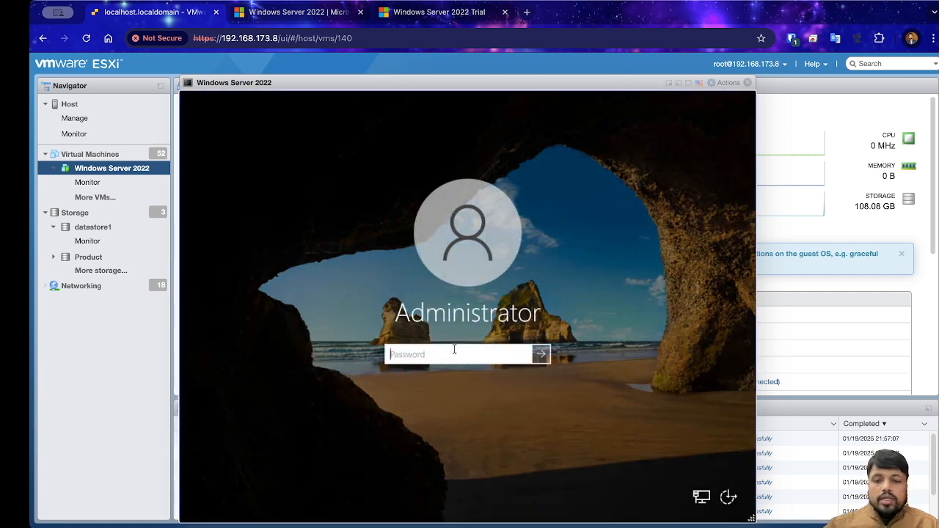
type("********")
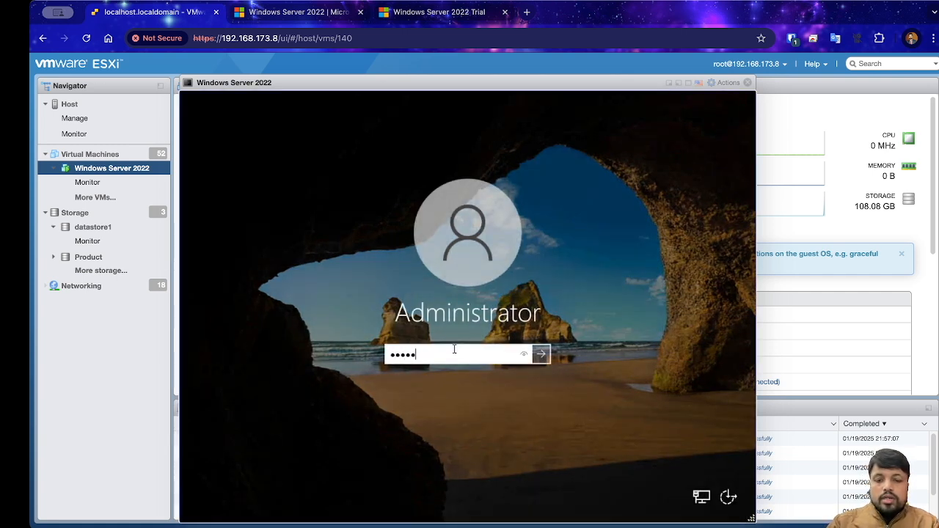
type("***")
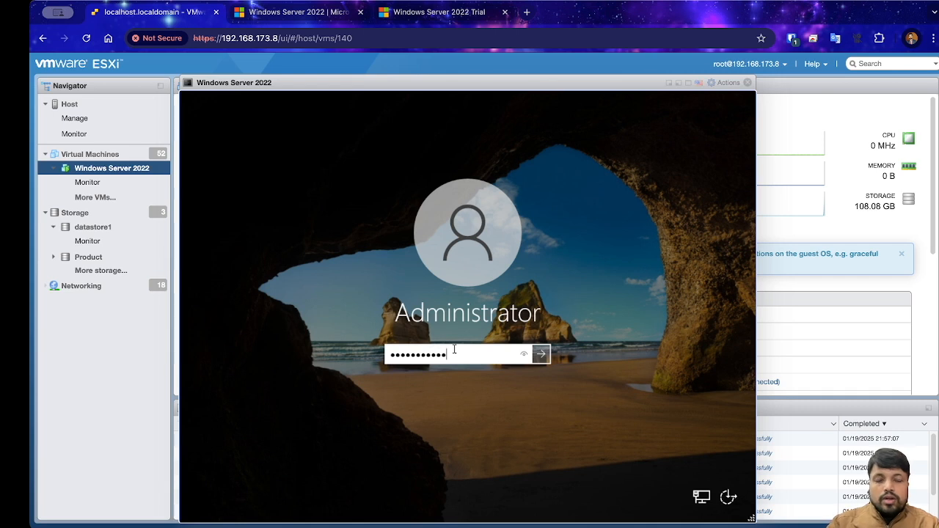
key("Return")
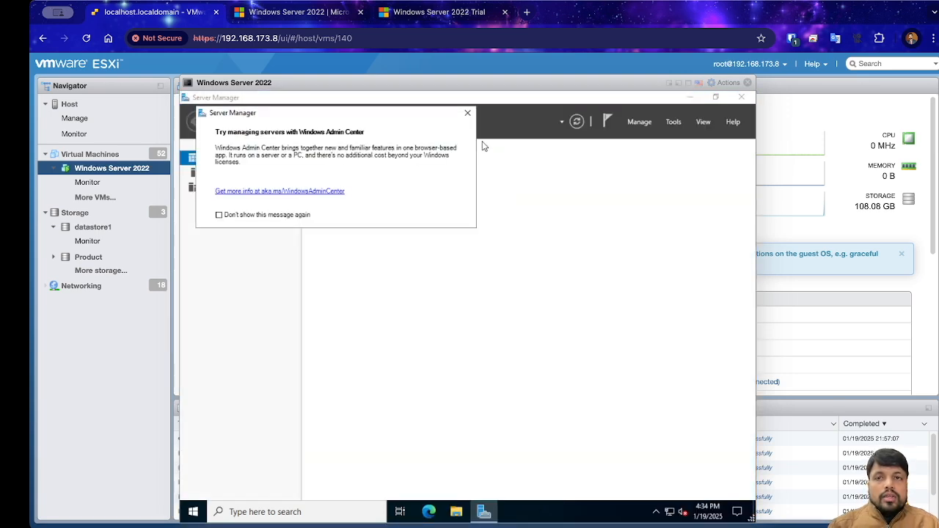
Step: Dismiss the Admin Center notice, minimize Server Manager and open Network Connections with ncpa.cpl
left_click(468, 113)
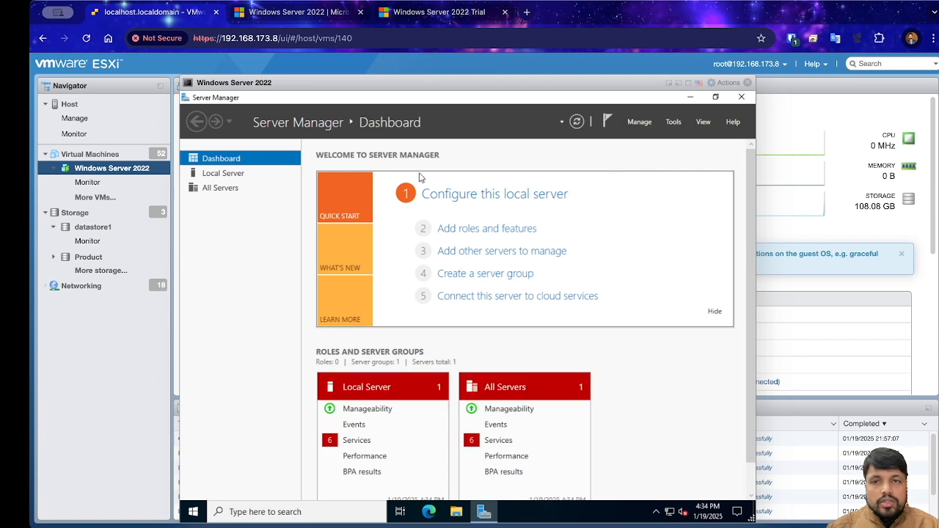
left_click(689, 98)
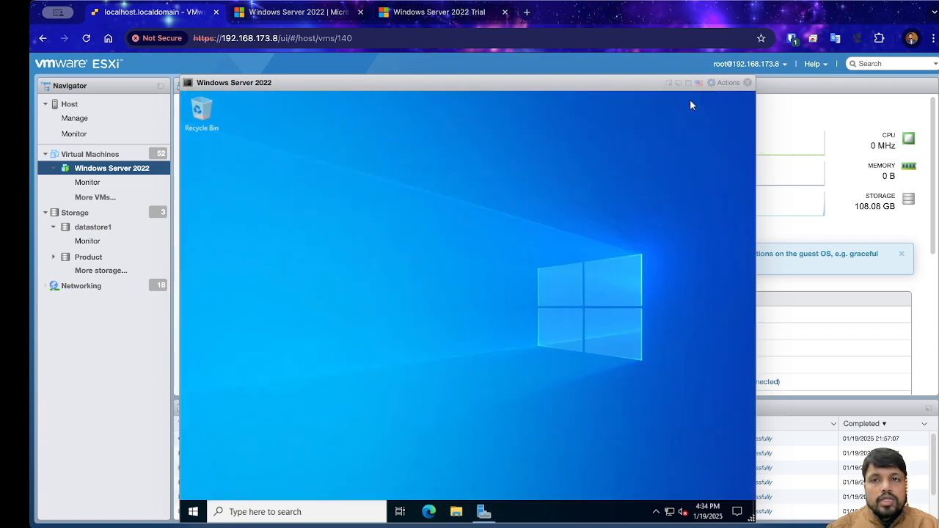
left_click(309, 512)
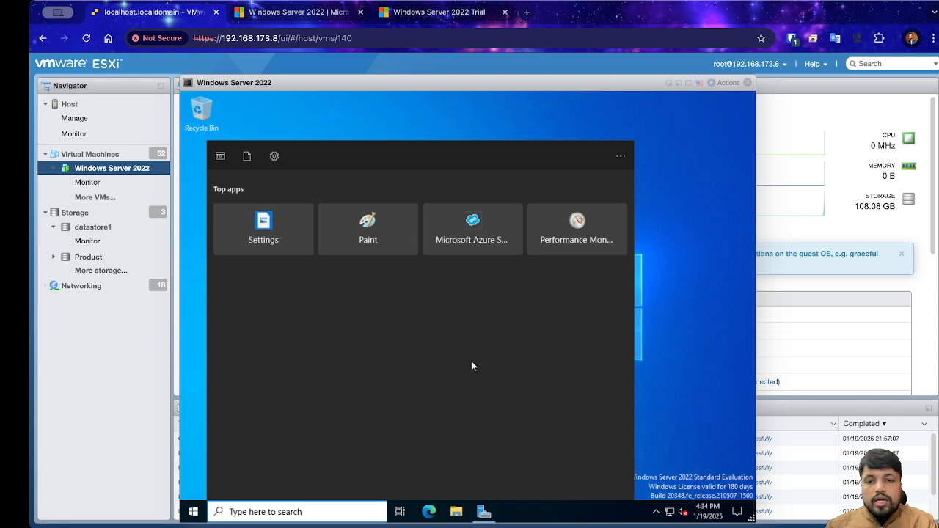
type("run")
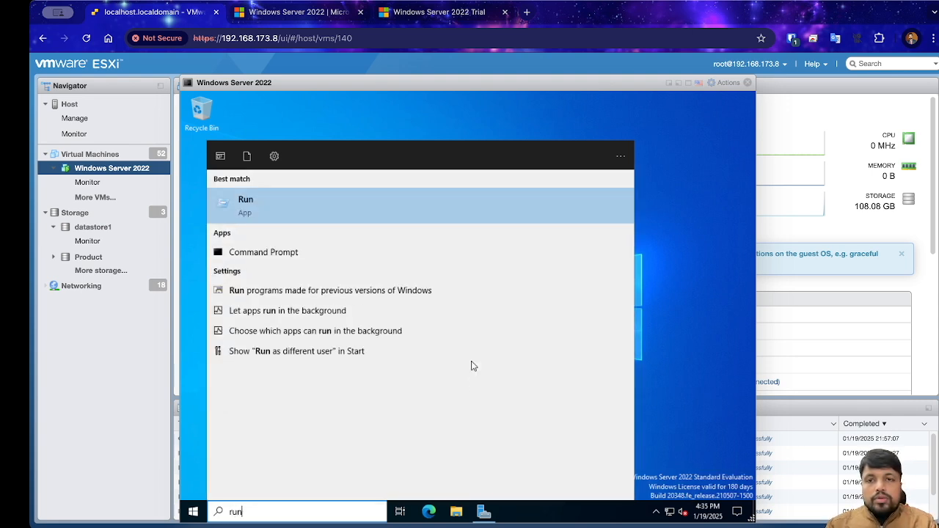
key("Return")
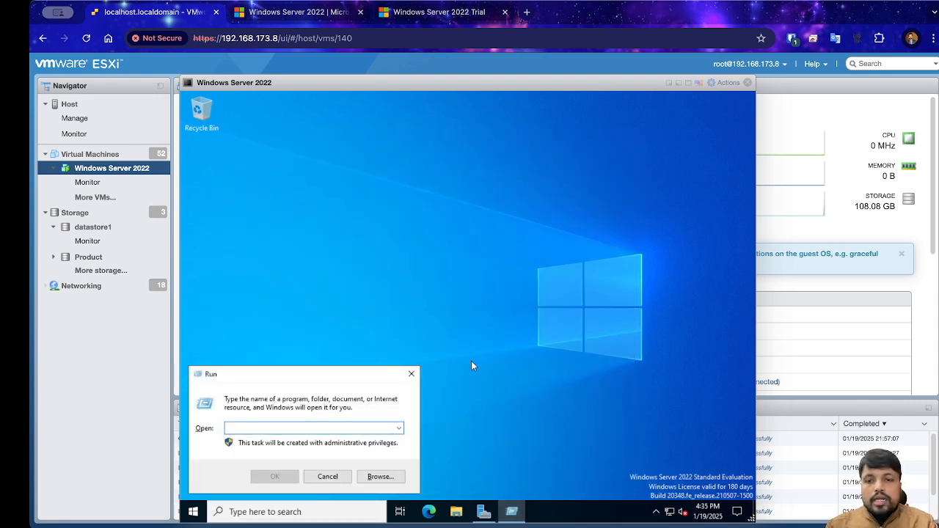
type("Ncpa.cpl")
key("Return")
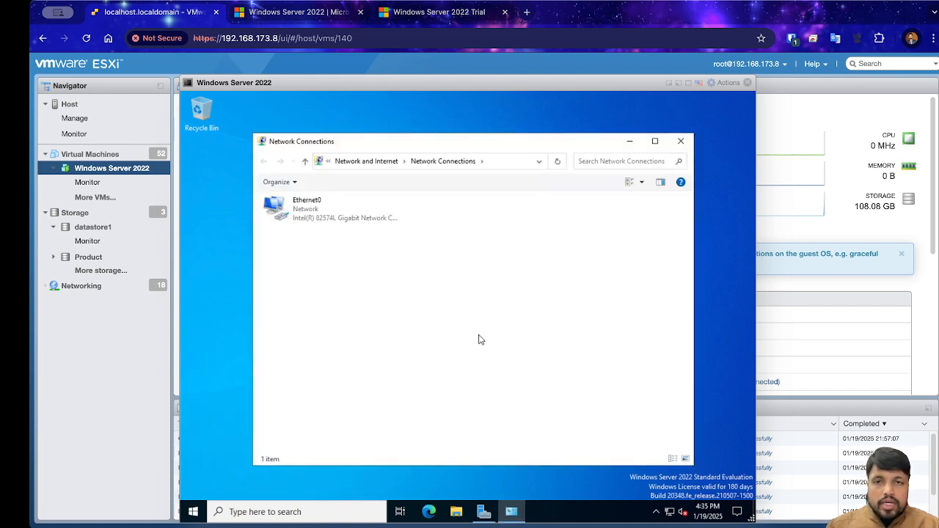
Step: Check Ethernet0's TCP/IPv4 properties use automatic IP and DNS, closing without changes
left_click(284, 214)
right_click(297, 208)
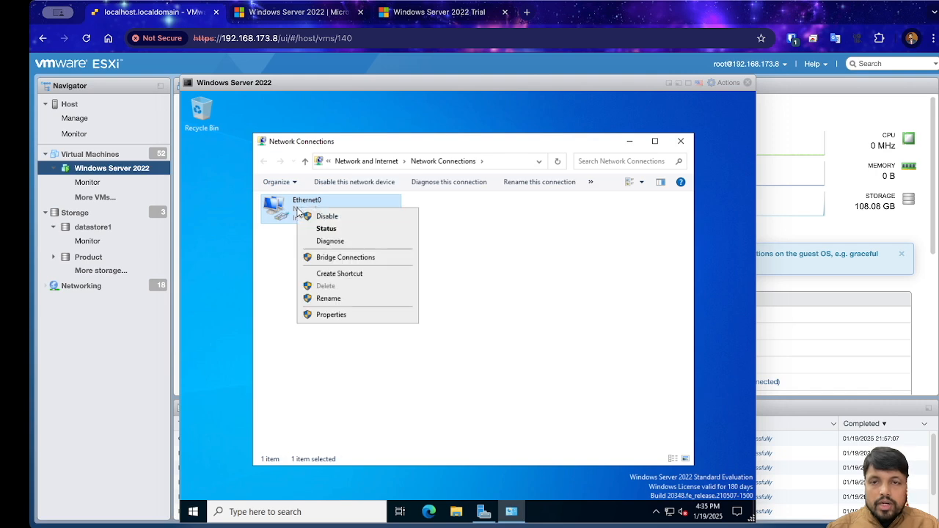
left_click(331, 314)
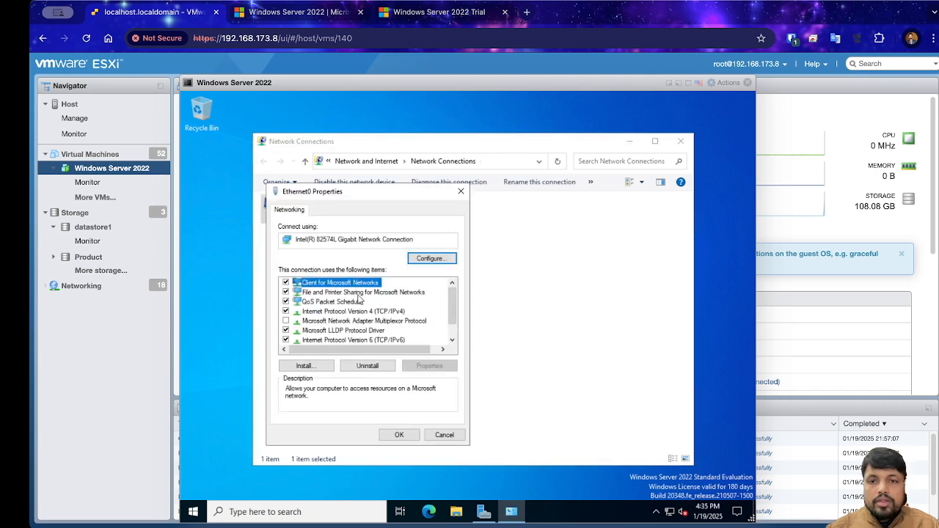
left_click(386, 312)
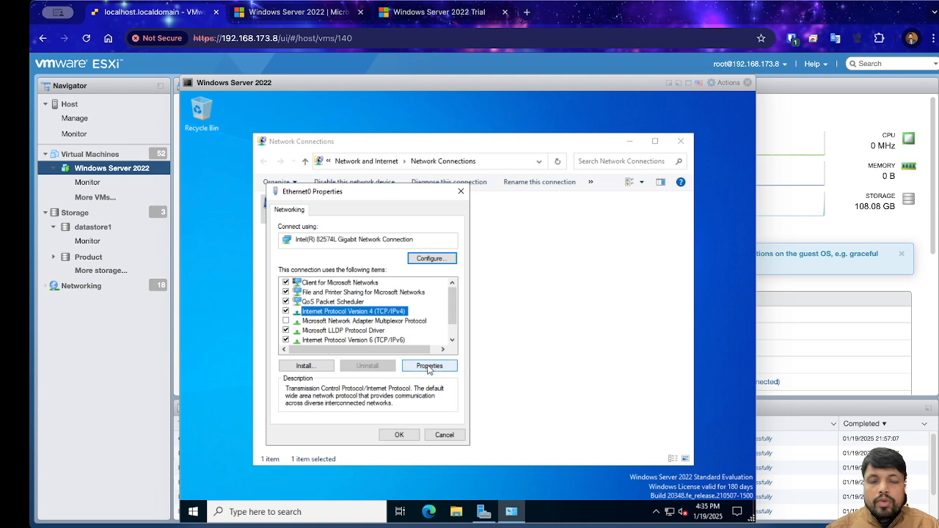
left_click(430, 367)
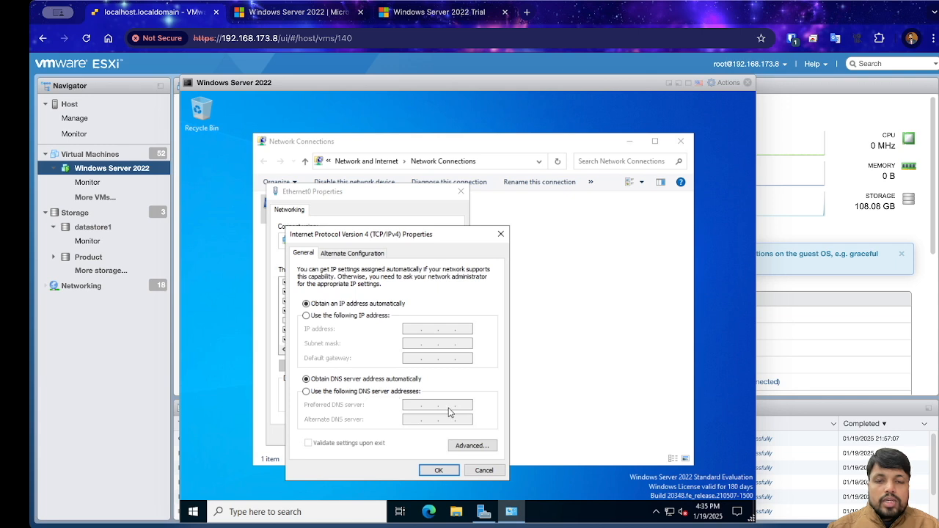
left_click(487, 472)
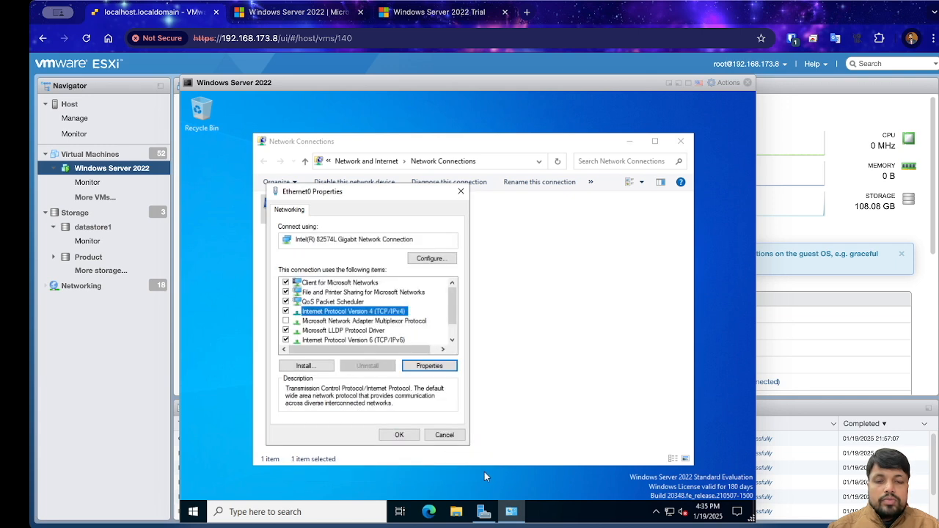
left_click(400, 437)
Step: Launch Command Prompt from search and run ipconfig/all
left_click(306, 512)
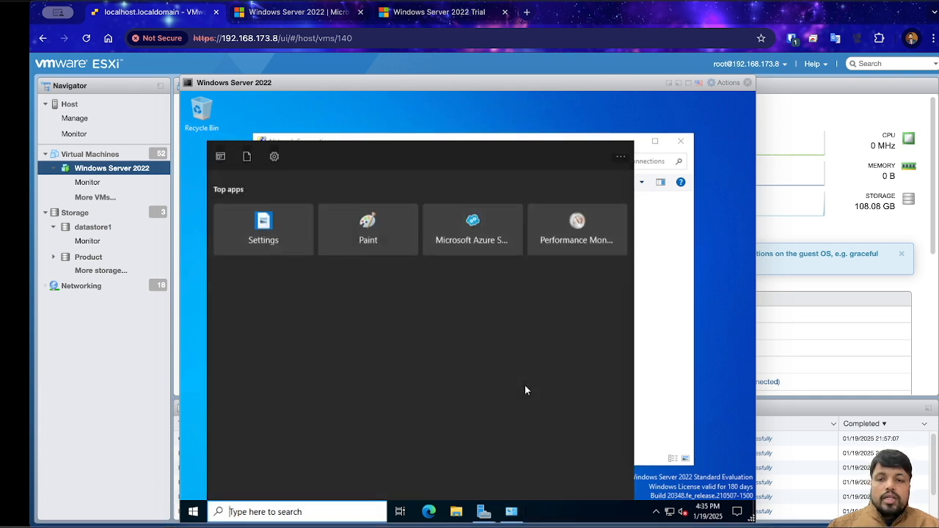
type("cmd")
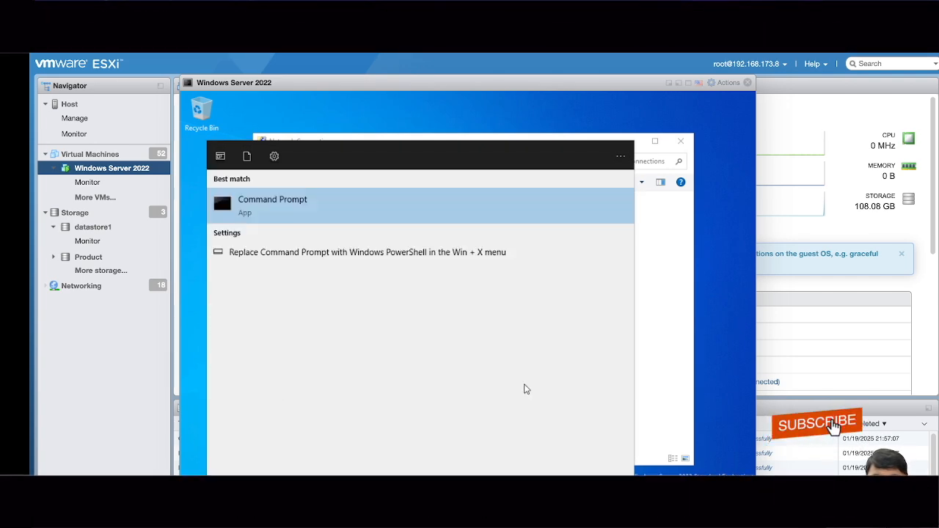
key("Return")
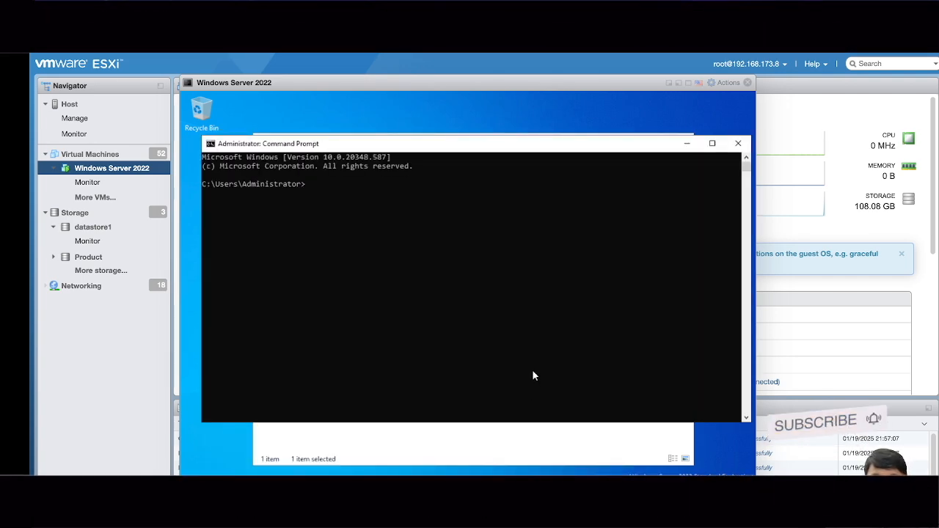
type("ipconfi")
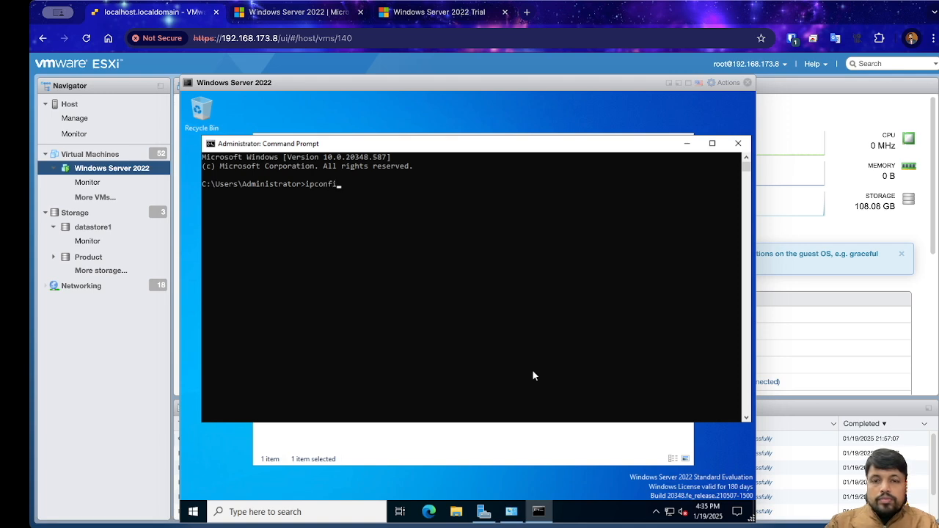
type("g")
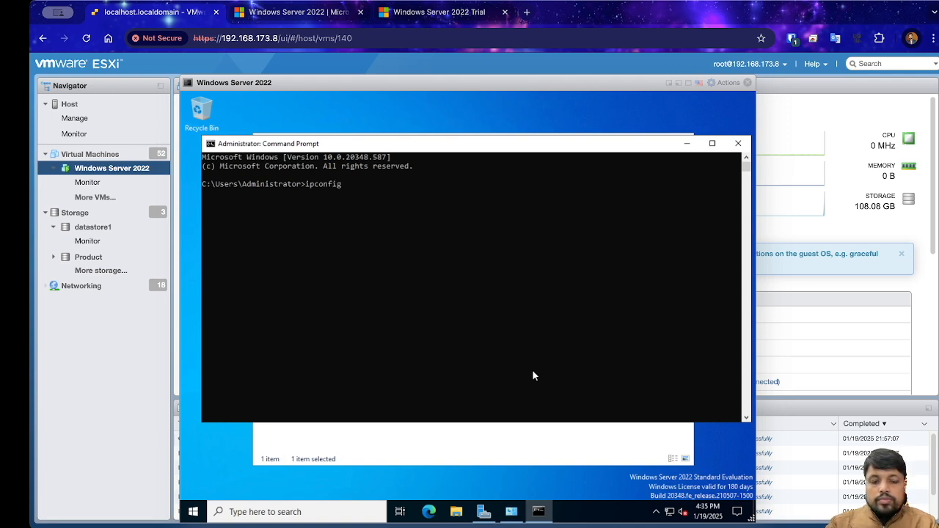
type("/a")
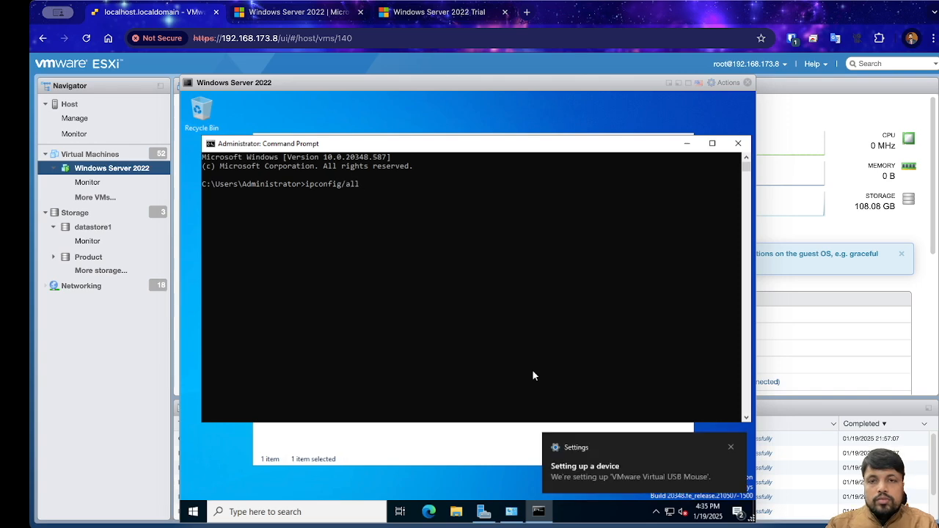
type("ll")
key("Return")
scroll(451, 272, "up", 1)
scroll(451, 271, "down", 1)
scroll(450, 279, "down", 1)
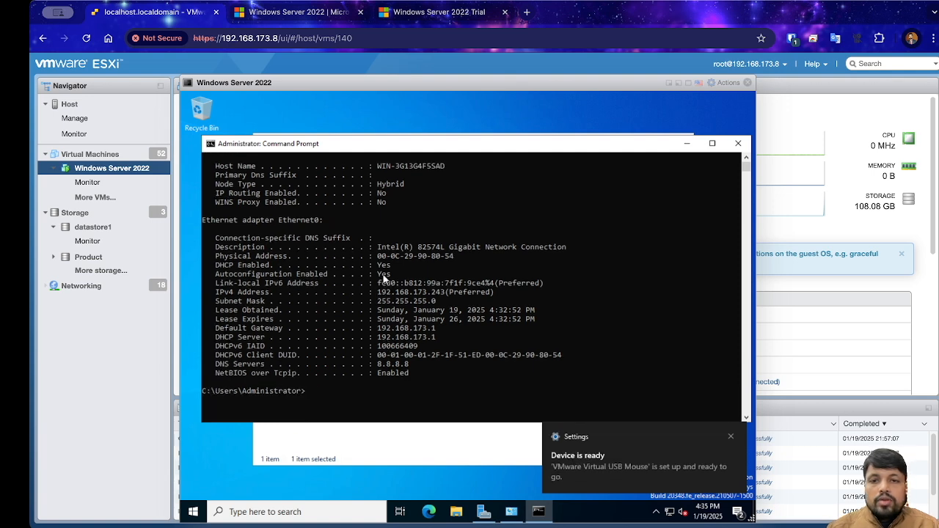
Step: Highlight IPv4 192.168.173.243, DHCP 192.168.173.1 and DNS 8.8.8.8, then close Command Prompt and Network Connections
left_click_drag(378, 292, 436, 296)
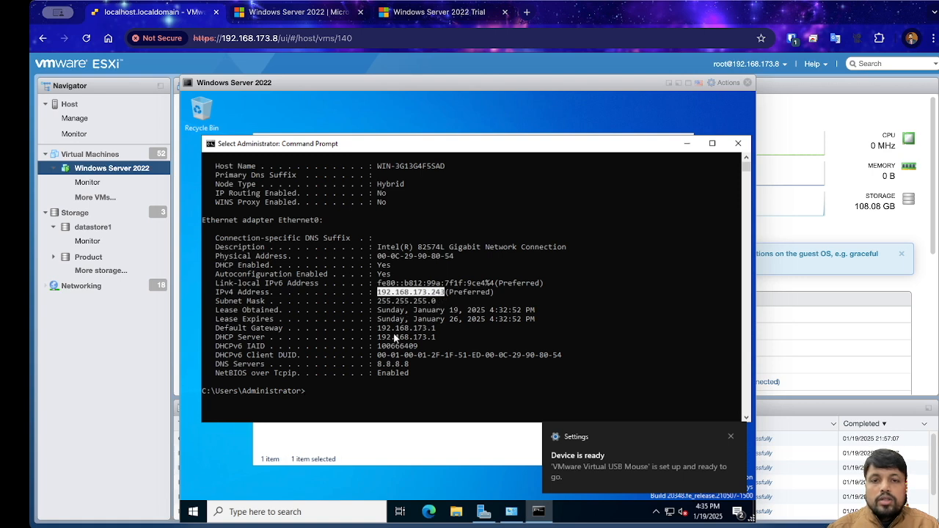
left_click_drag(378, 328, 433, 338)
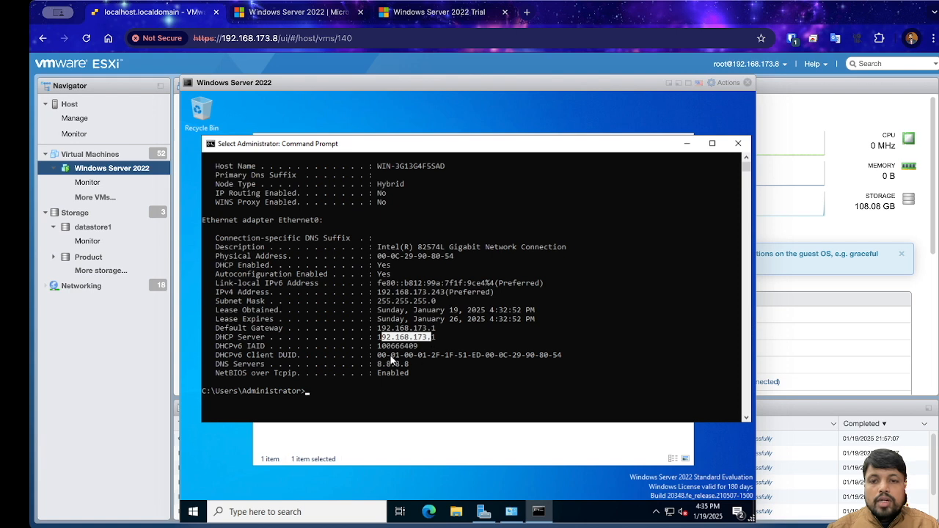
left_click_drag(378, 364, 410, 365)
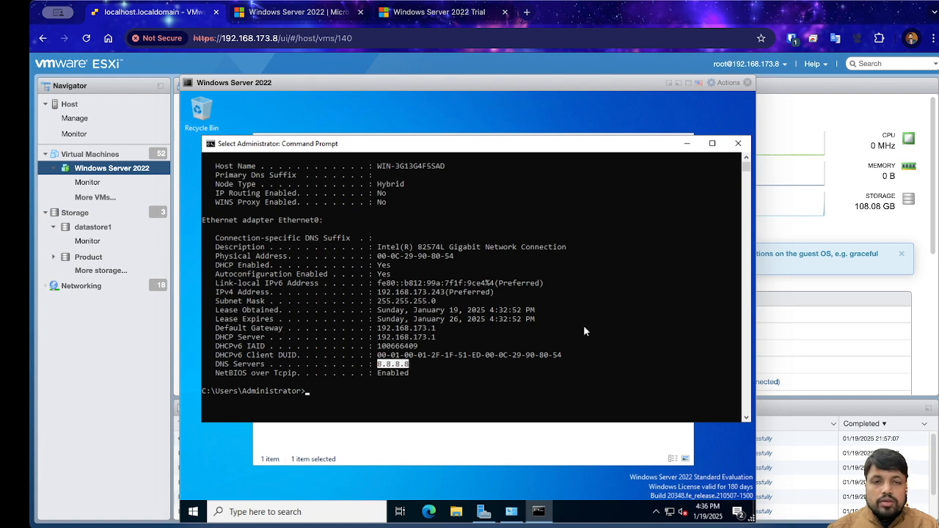
left_click(734, 145)
left_click(681, 142)
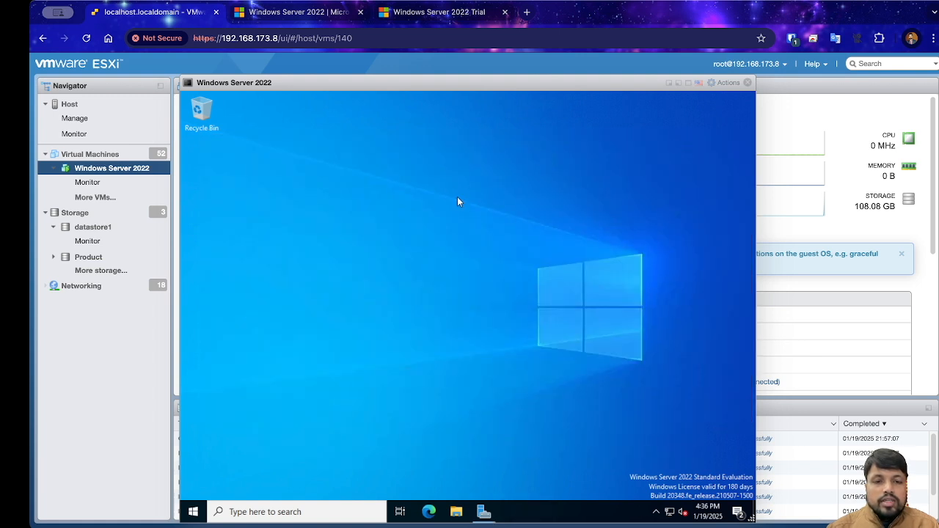